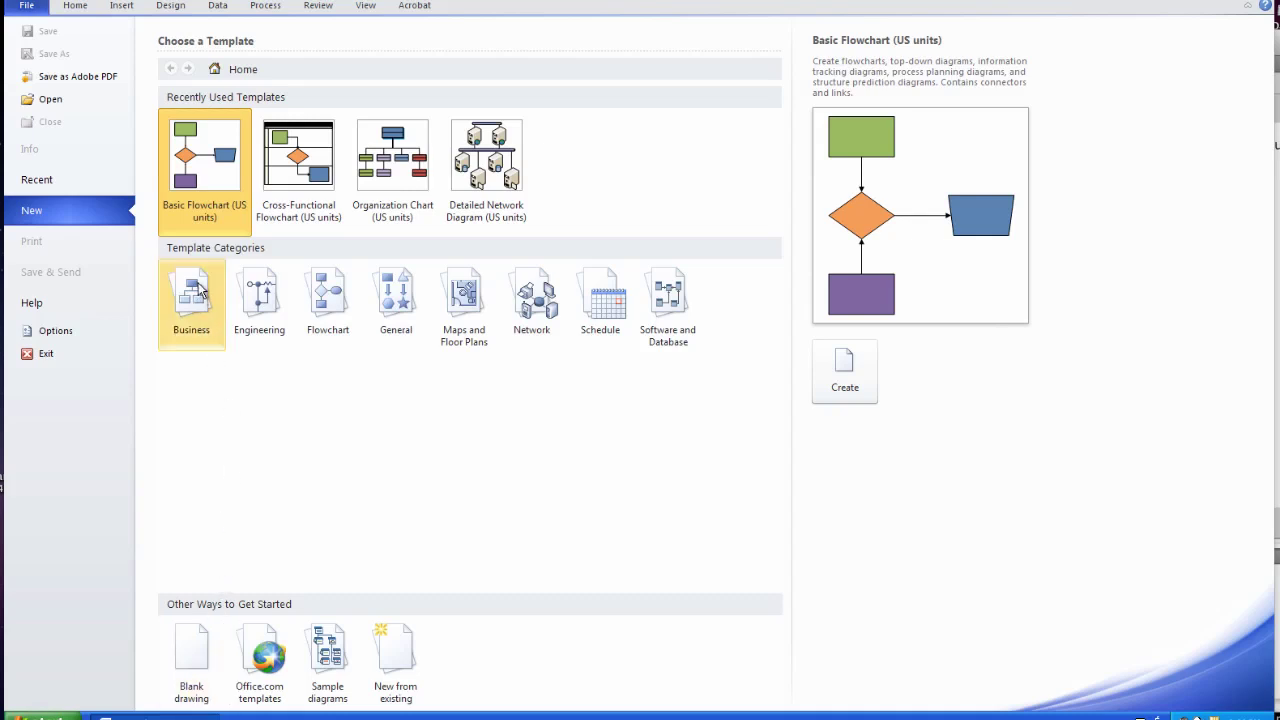
# - Select the Basic Flowchart (US units) template from Recently Used Templates
pyautogui.click(204, 226)
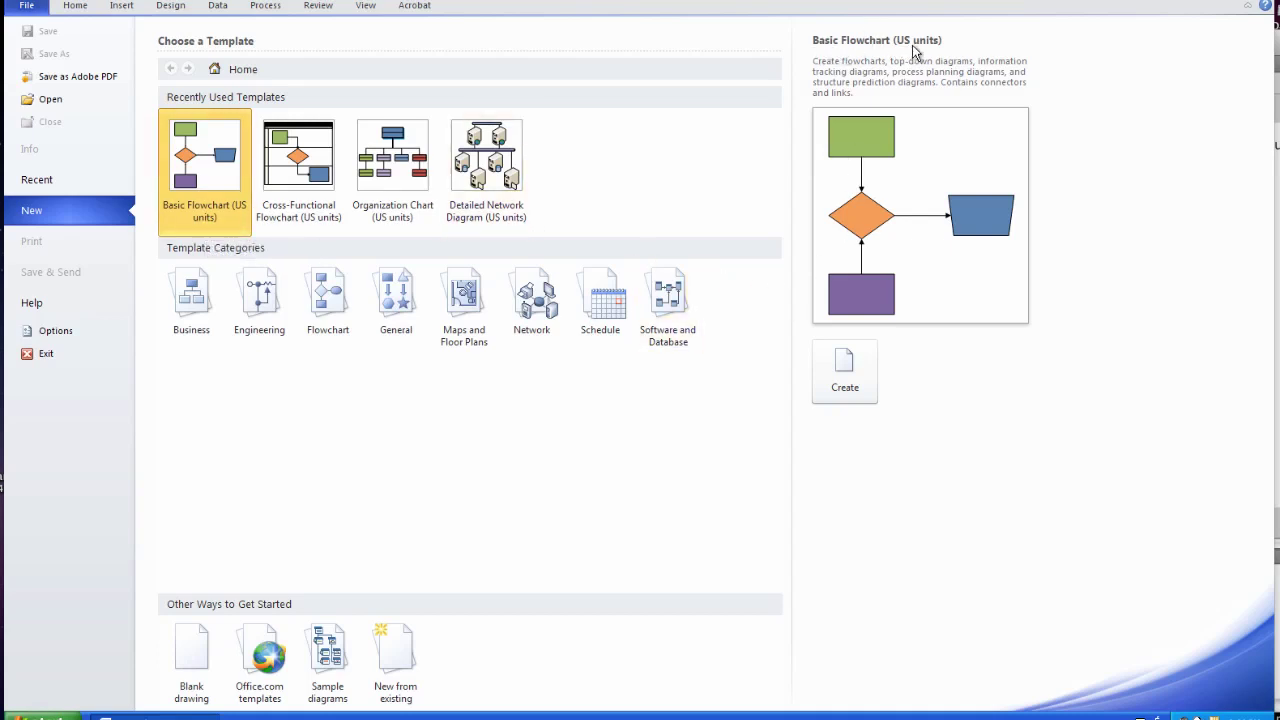
# - Create the drawing and drop a 1 x 0.375 in. Start/End terminator near the page's top-left
pyautogui.click(845, 362)
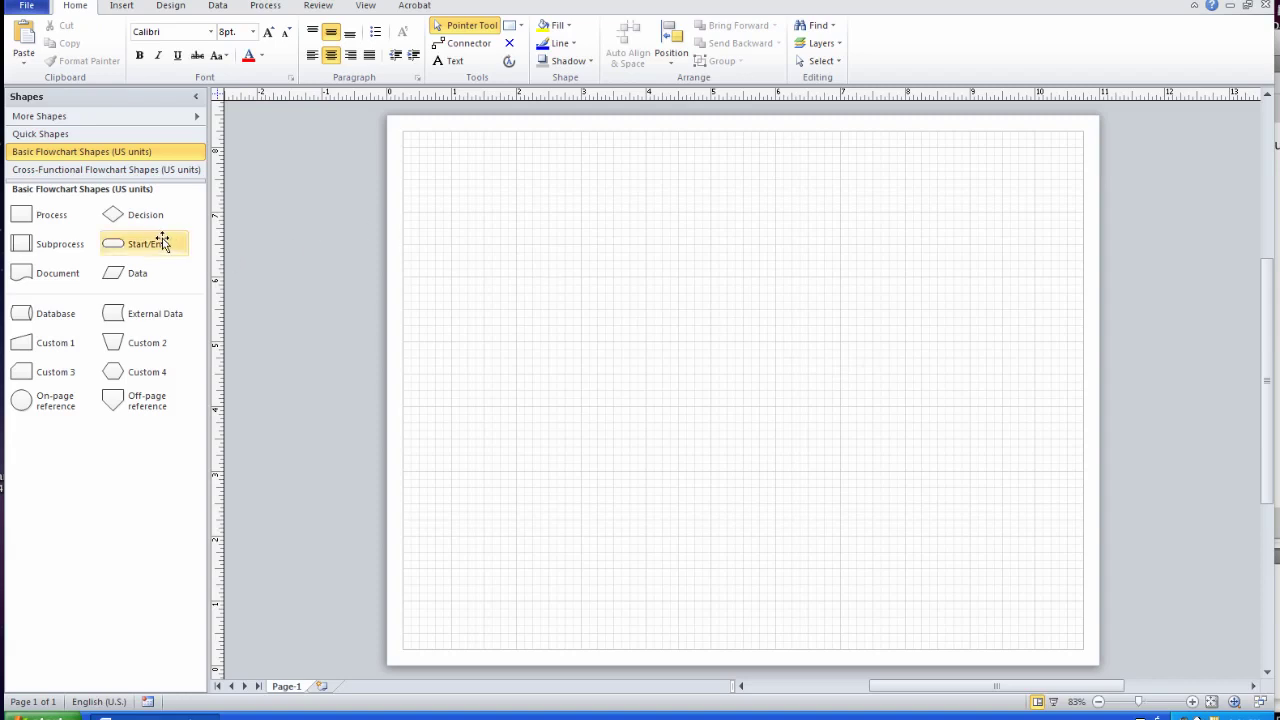
pyautogui.moveTo(149, 243)
pyautogui.mouseDown()
pyautogui.moveTo(477, 189)
pyautogui.moveTo(480, 154)
pyautogui.moveTo(486, 165)
pyautogui.mouseUp()
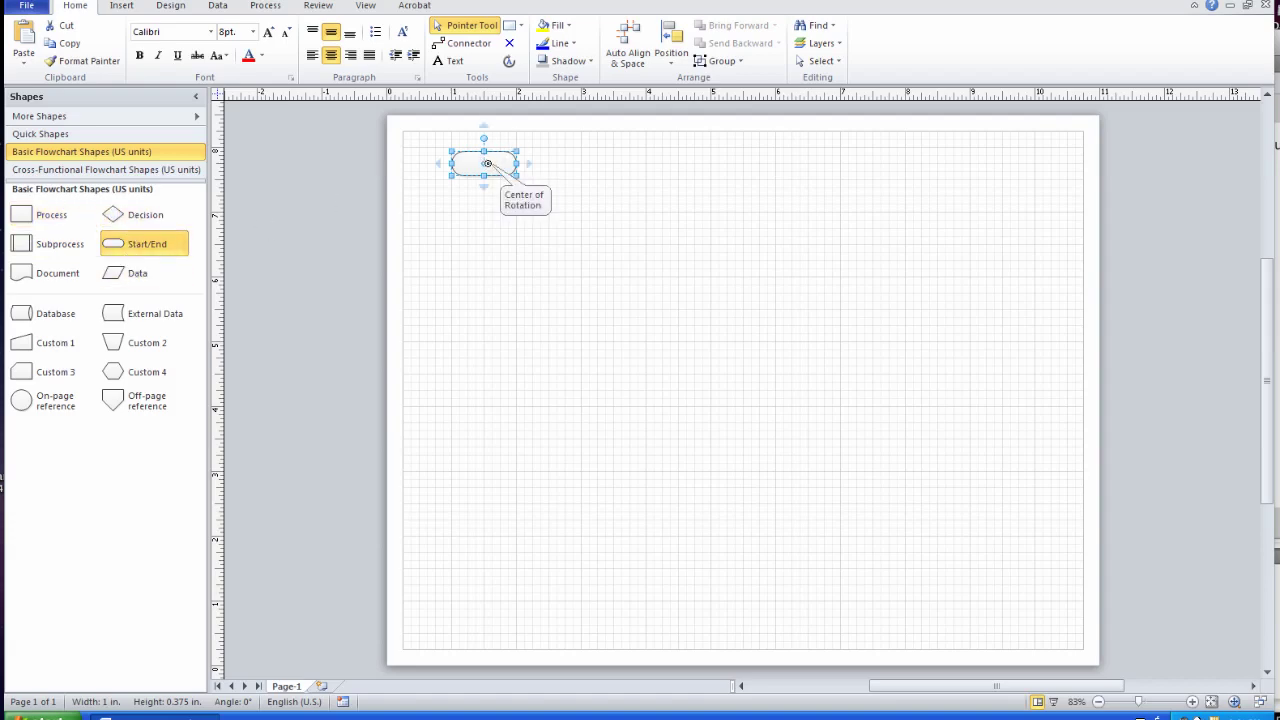
# - Label the terminator 'PB & J' and add a data shape labelled 'Jelly Type?' below it
pyautogui.click(441, 64)
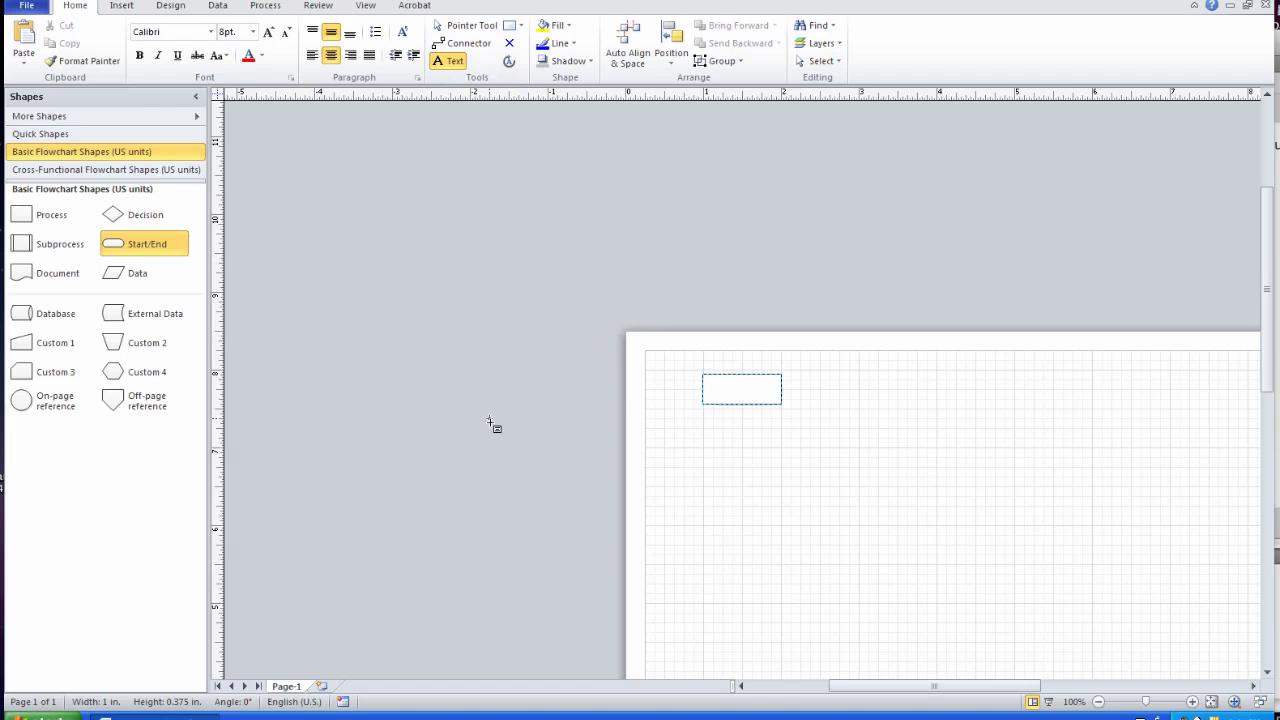
pyautogui.write('PB & J')
pyautogui.moveTo(112, 274); pyautogui.dragTo(744, 466)
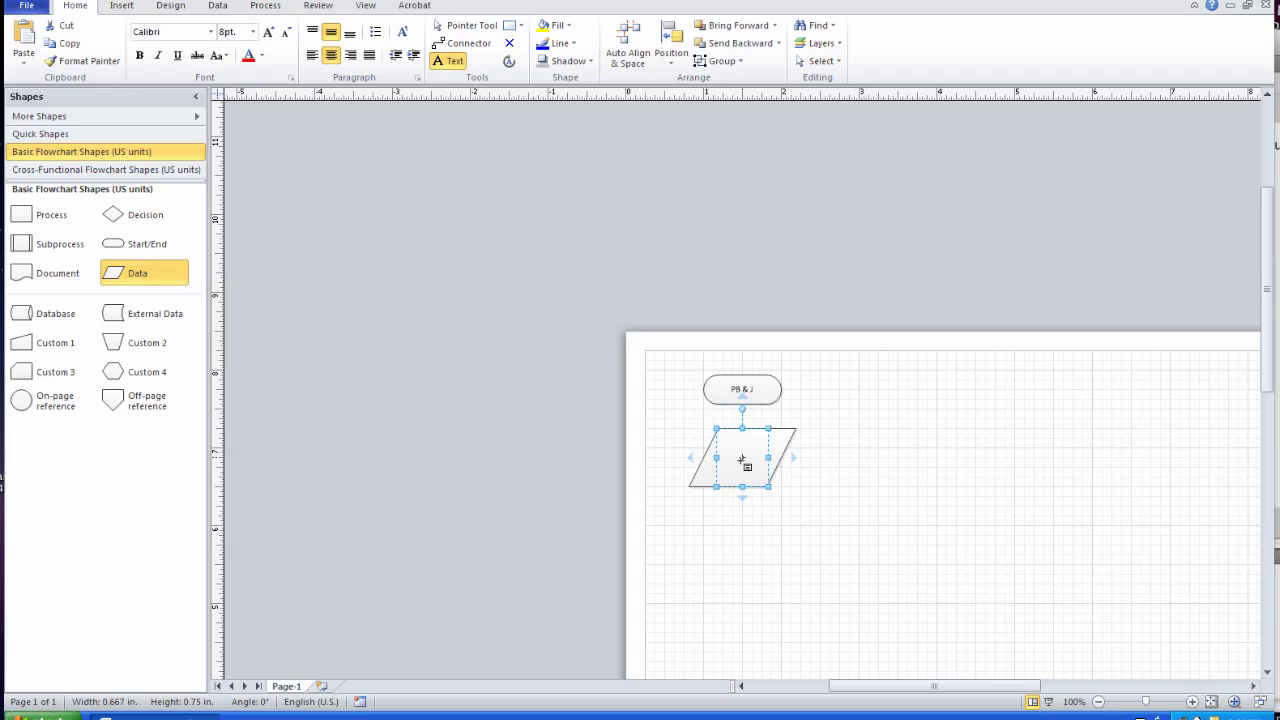
pyautogui.write('Jelly ')
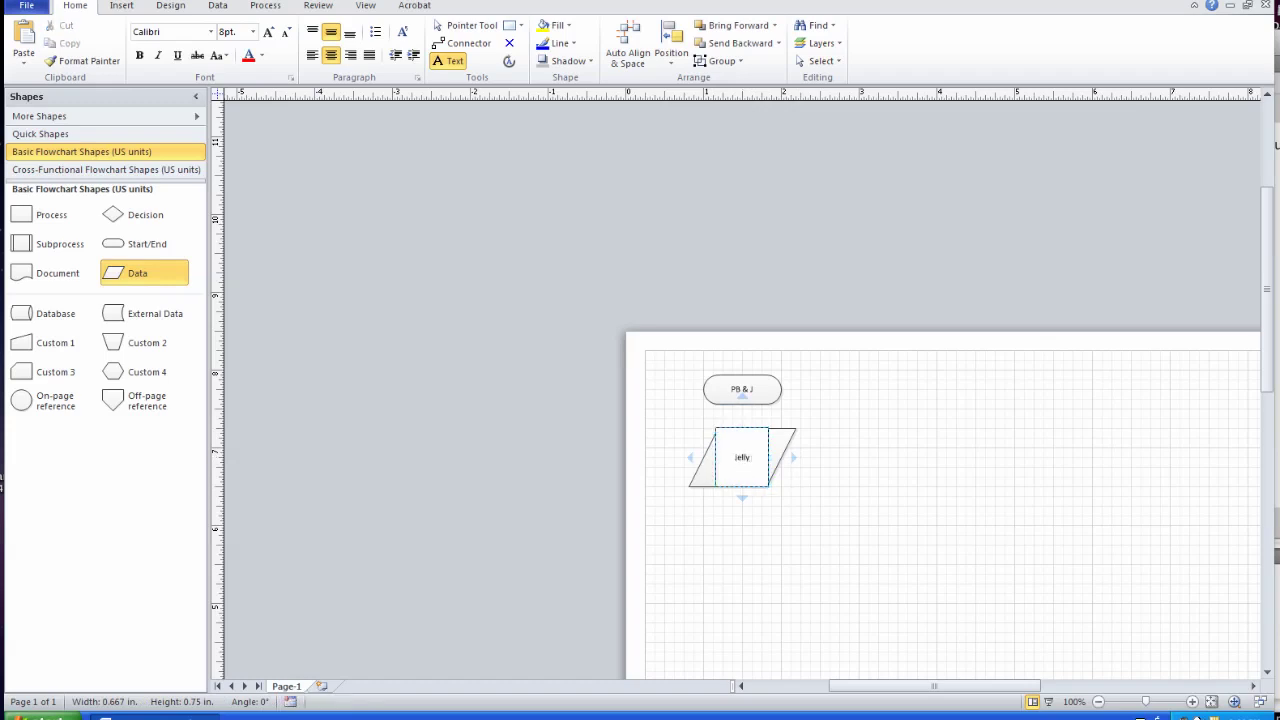
pyautogui.write('Type?')
# - Add a decision diamond labelled 'type' below Jelly Type?
pyautogui.click(660, 472)
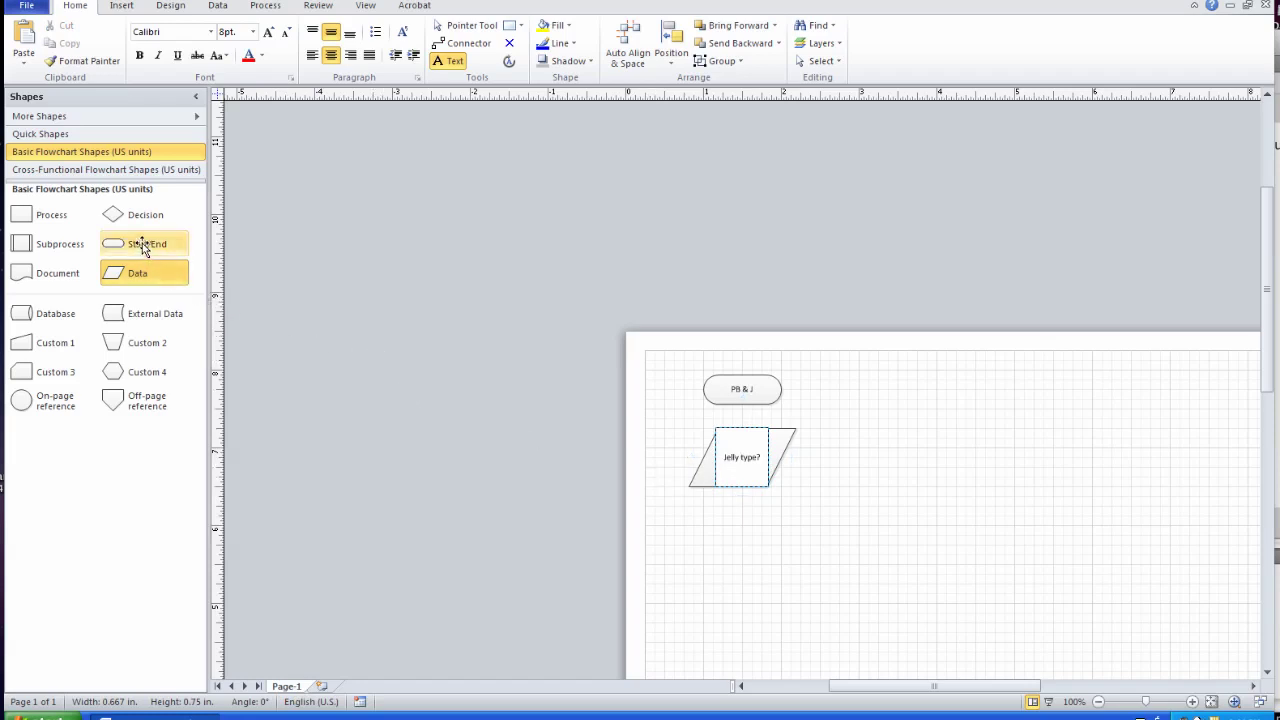
pyautogui.moveTo(138, 216); pyautogui.dragTo(745, 545)
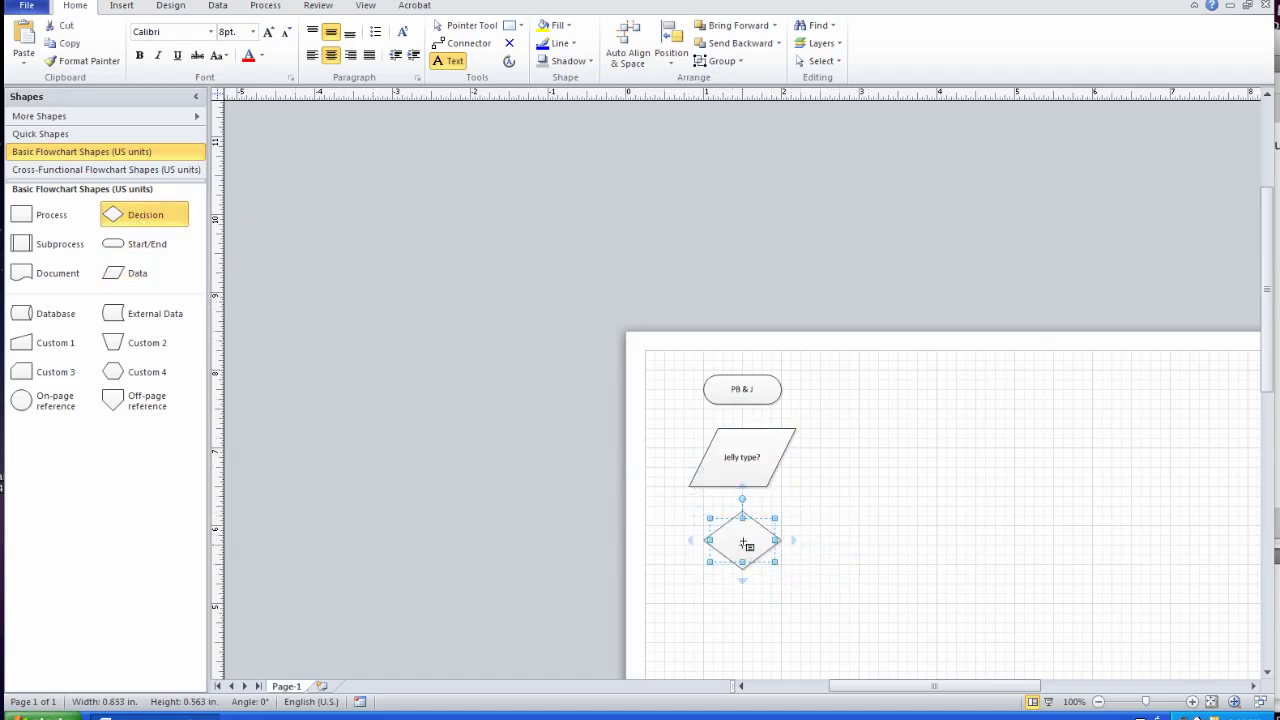
pyautogui.write('type')
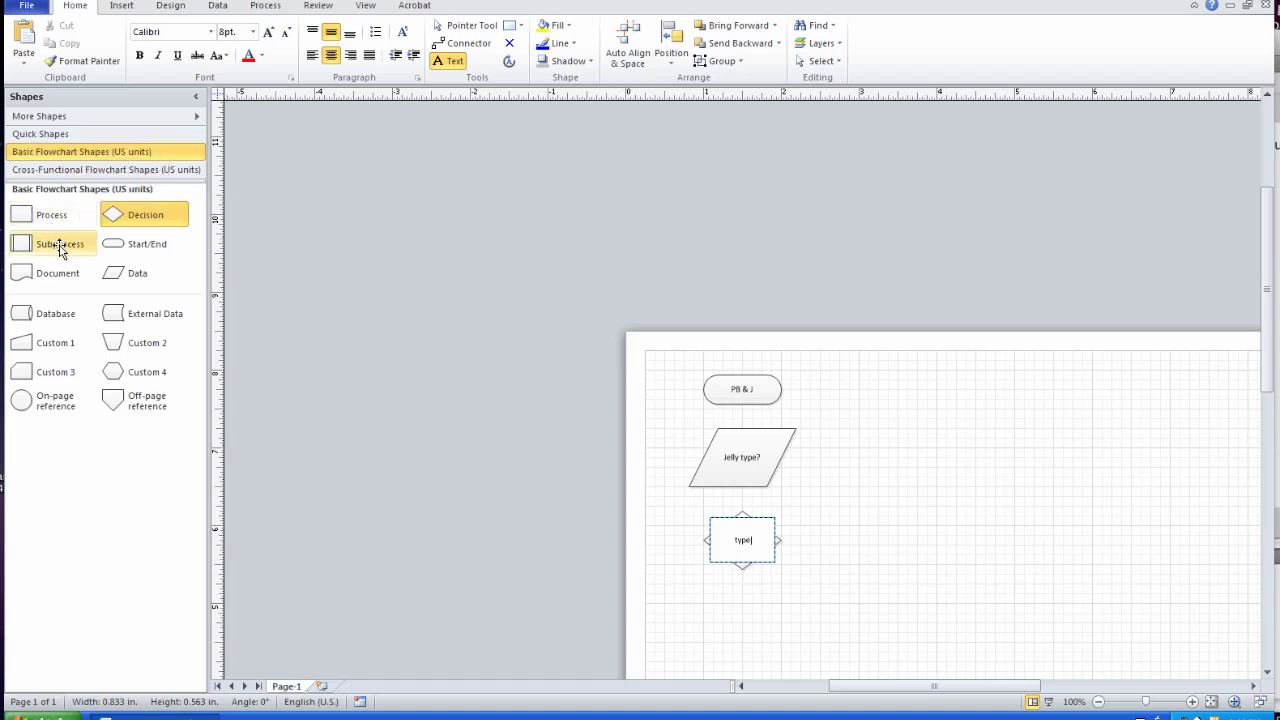
# - Add process boxes 'Make with grape' at lower right and 'Make with strawberry' at lower left
pyautogui.moveTo(43, 218); pyautogui.dragTo(898, 603)
pyautogui.write('Make with grape')
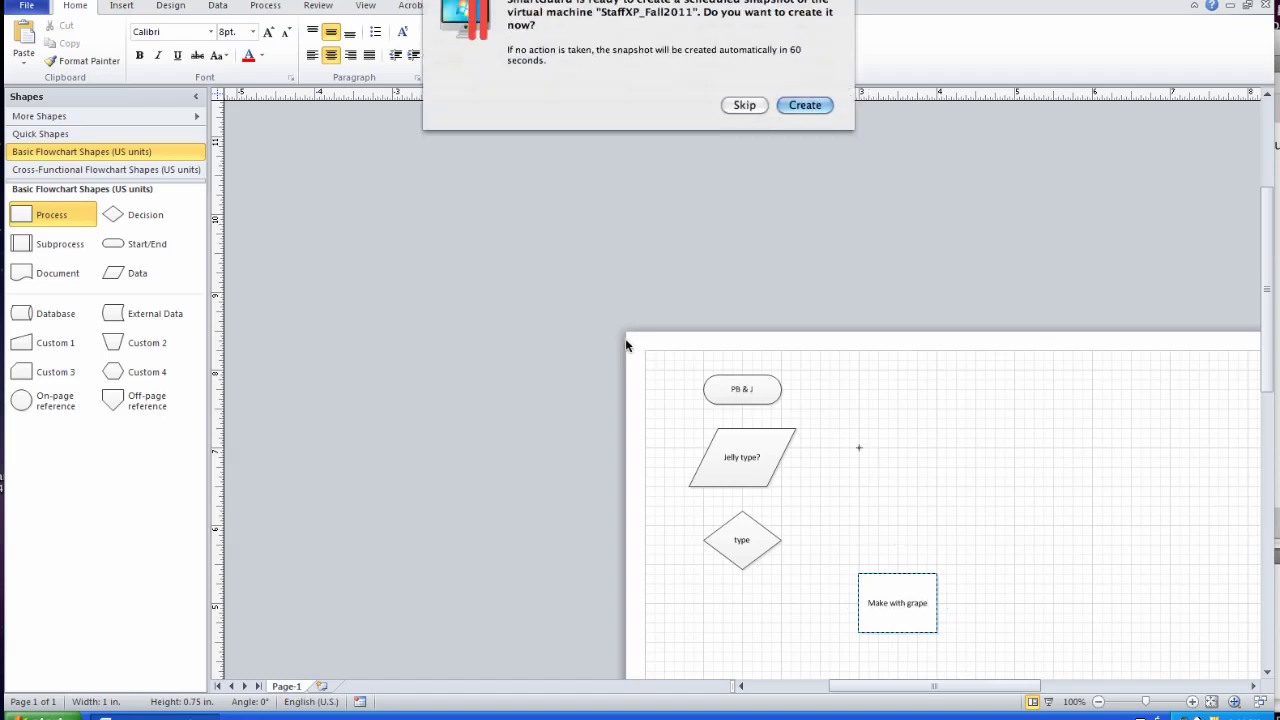
pyautogui.click(748, 105)
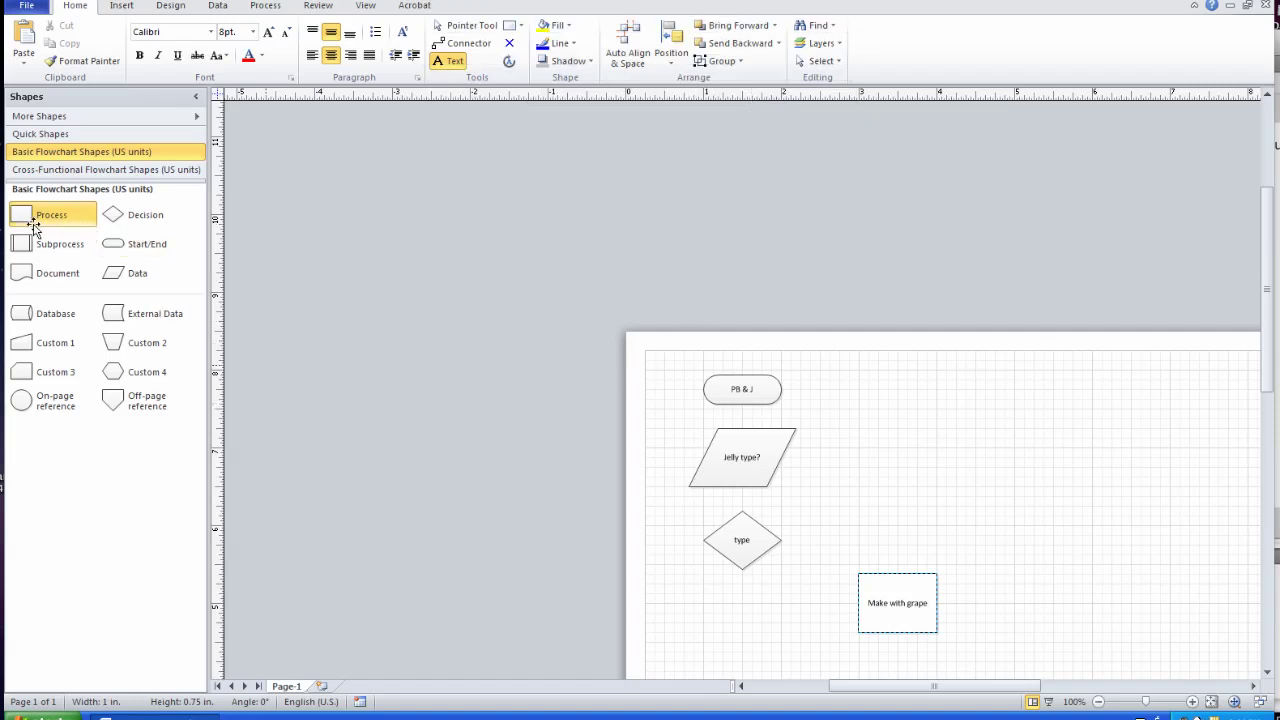
pyautogui.moveTo(34, 220); pyautogui.dragTo(696, 616)
pyautogui.doubleClick(691, 612)
pyautogui.write('Make with ')
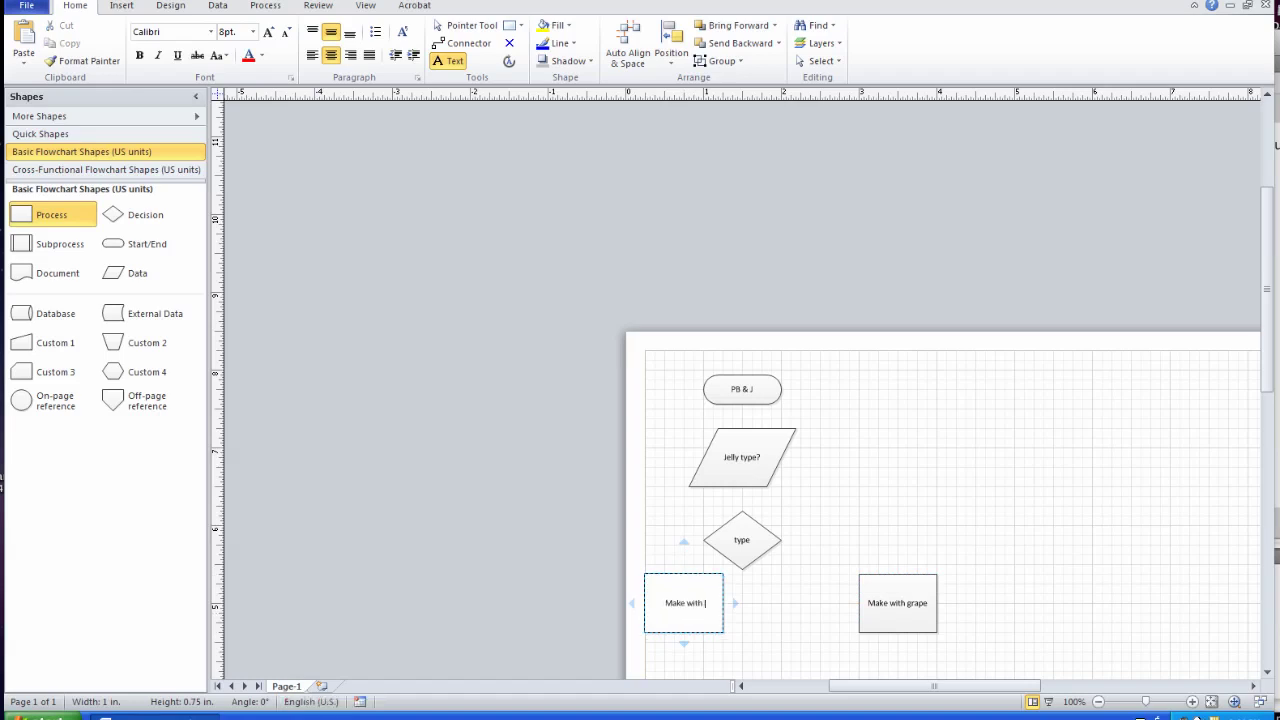
pyautogui.write('strawberry')
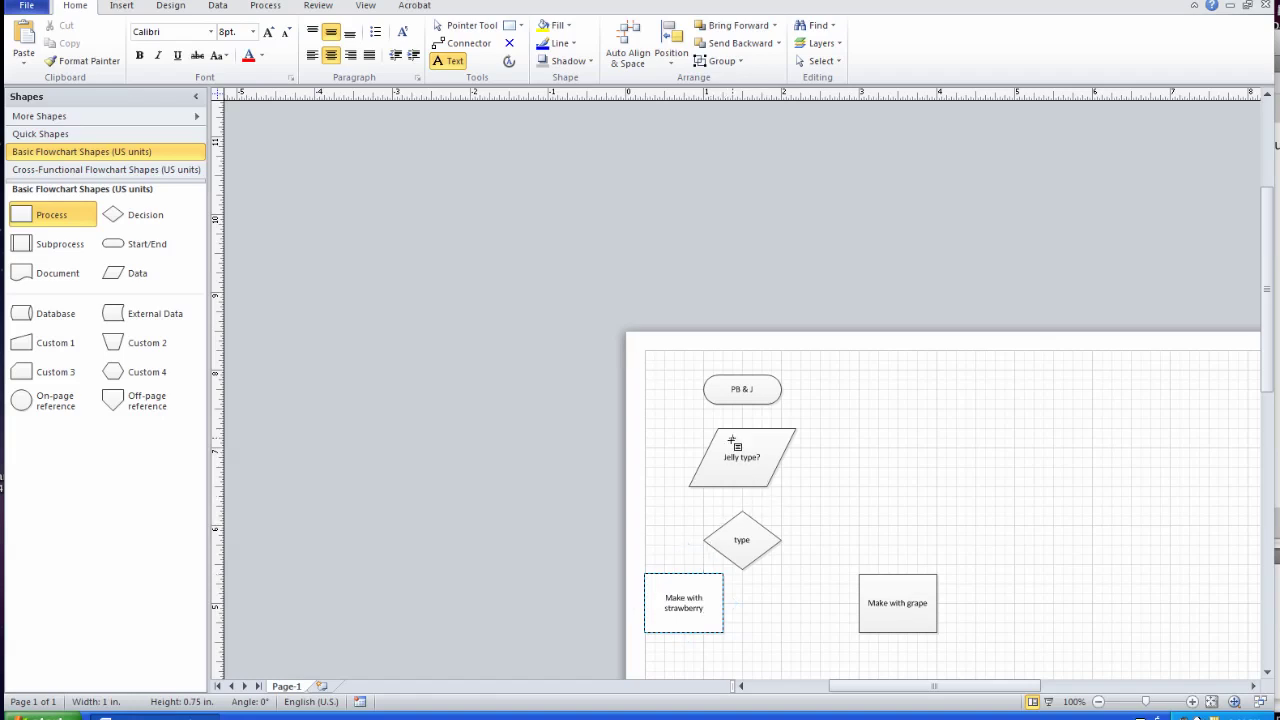
pyautogui.doubleClick(737, 390)
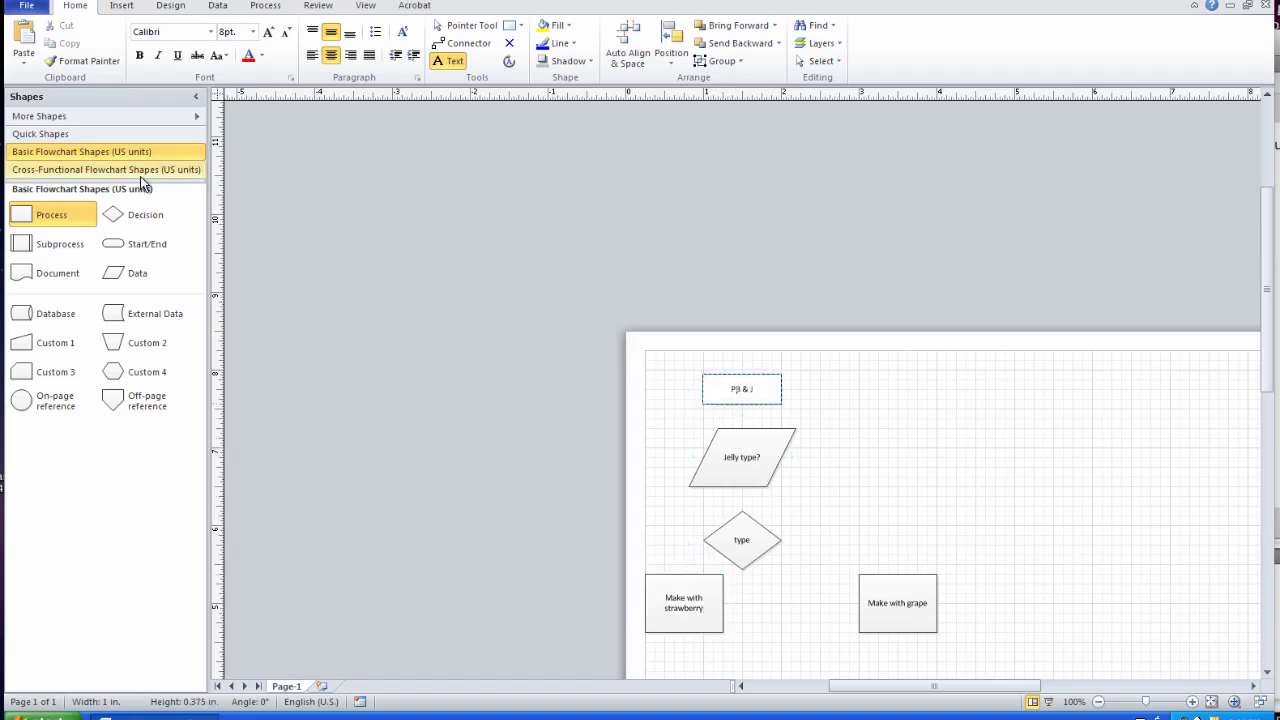
# - Shift PB & J, Jelly Type? and the type diamond right, and adjust both process boxes
pyautogui.click(452, 26)
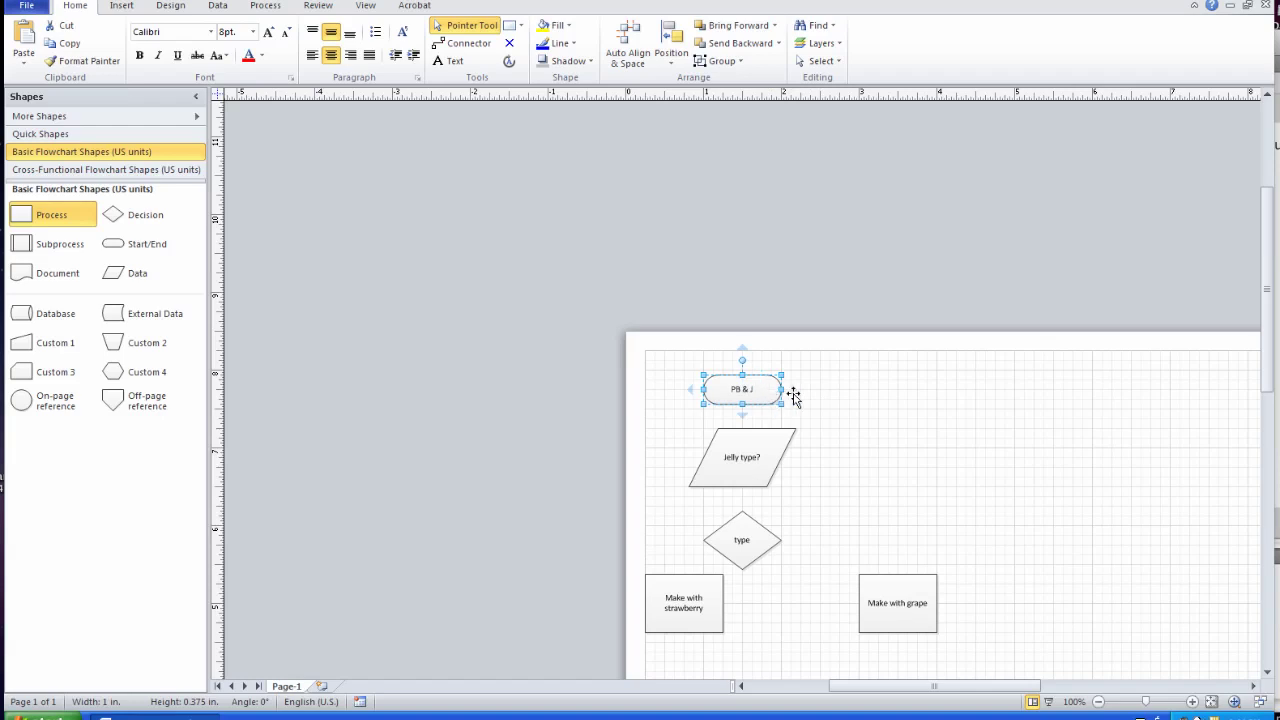
pyautogui.click(823, 403)
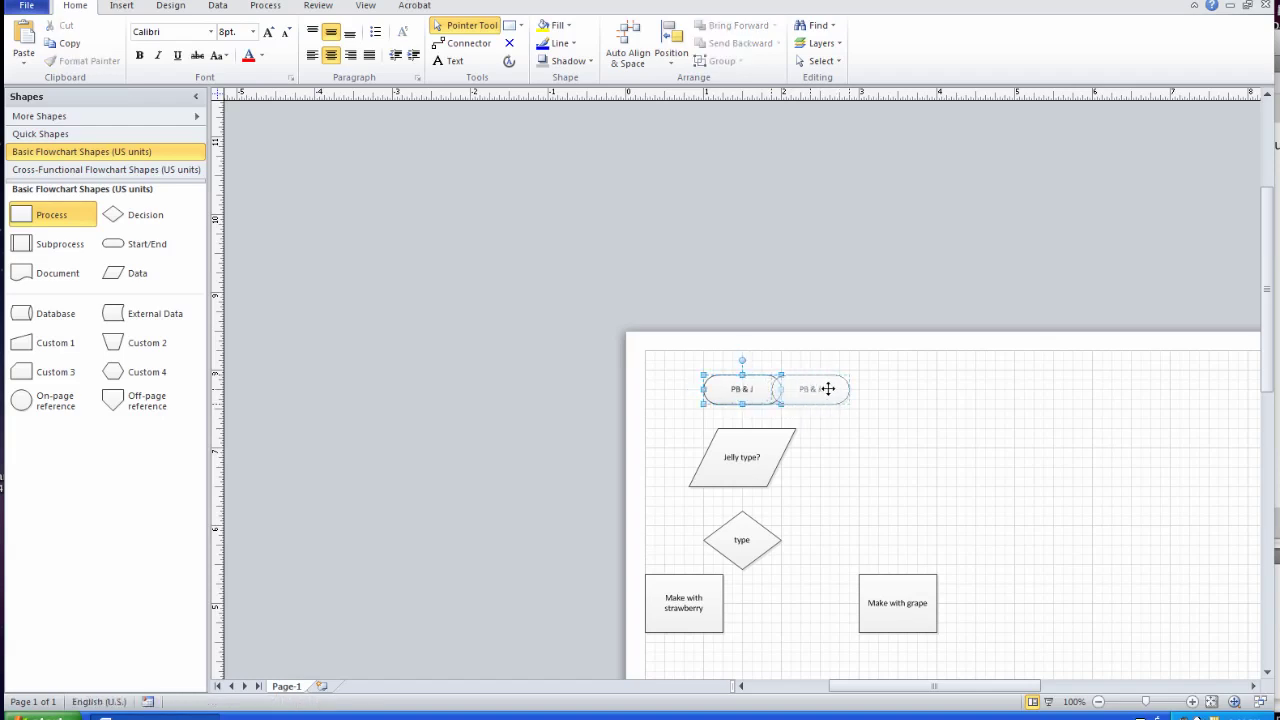
pyautogui.moveTo(830, 389); pyautogui.dragTo(851, 390)
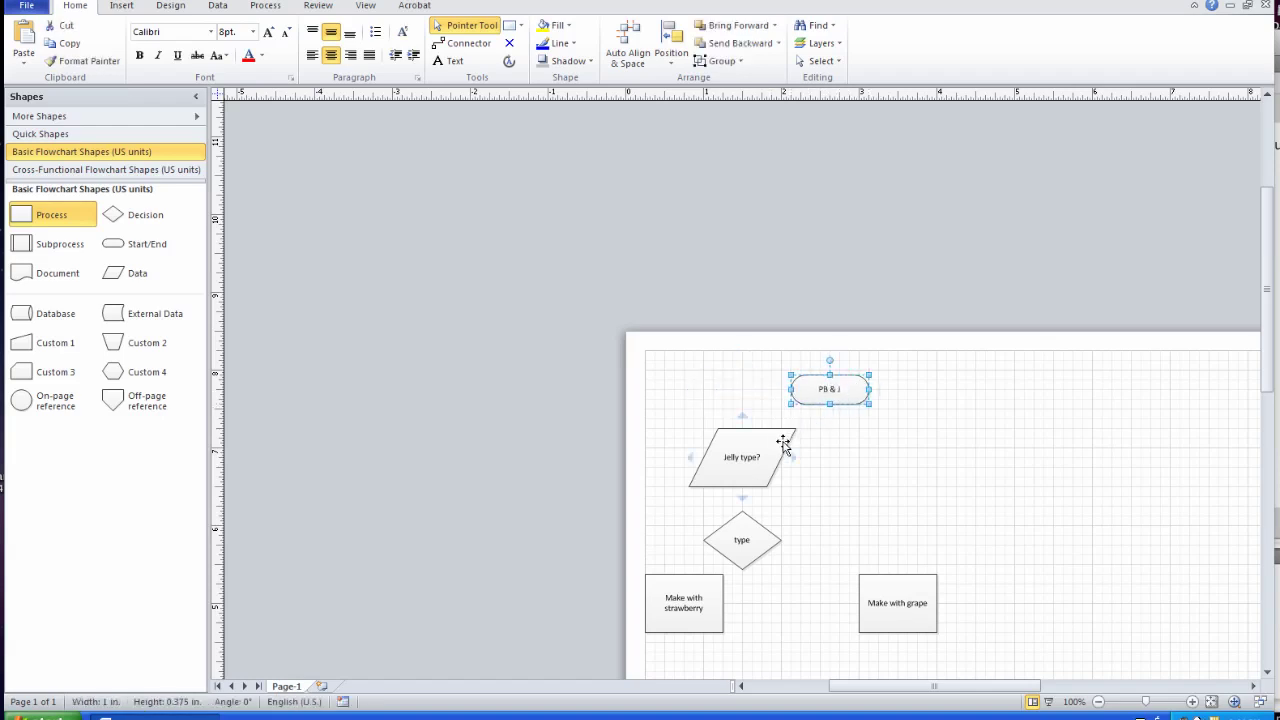
pyautogui.moveTo(783, 445); pyautogui.dragTo(856, 440)
pyautogui.moveTo(763, 537); pyautogui.dragTo(831, 532)
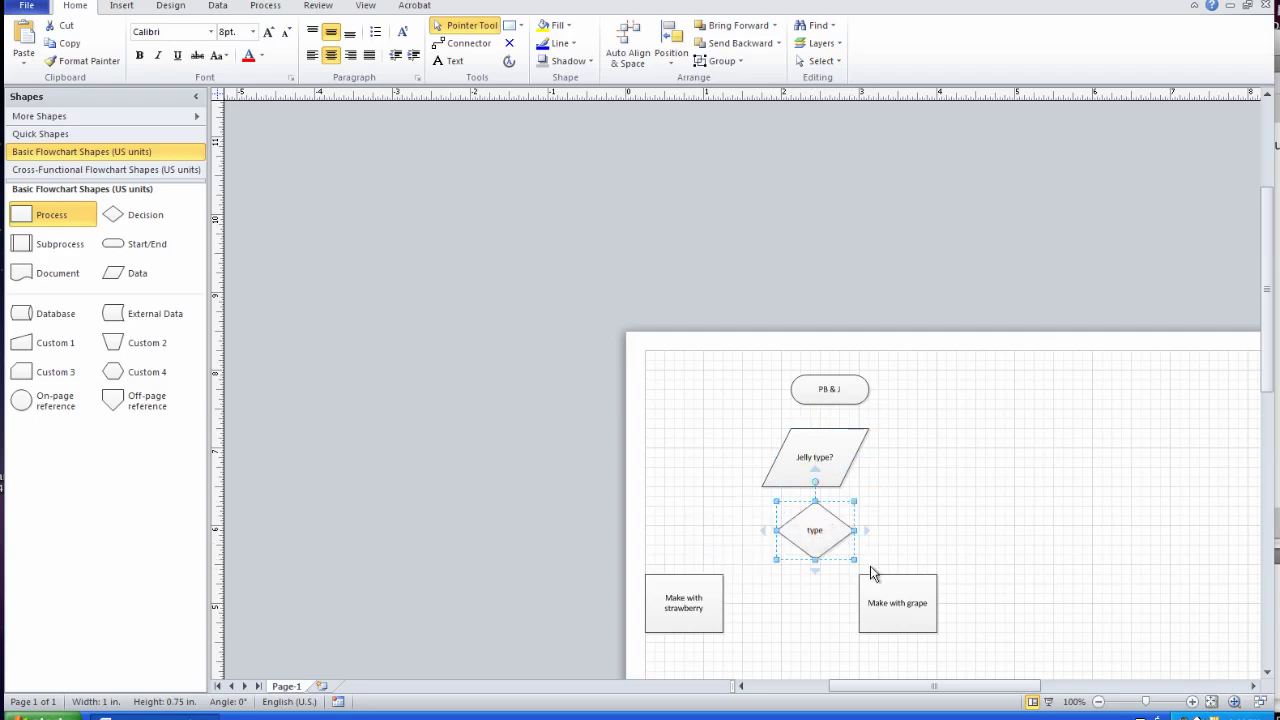
pyautogui.hscroll(2, 873, 575)
pyautogui.scroll(-5, 873, 575)
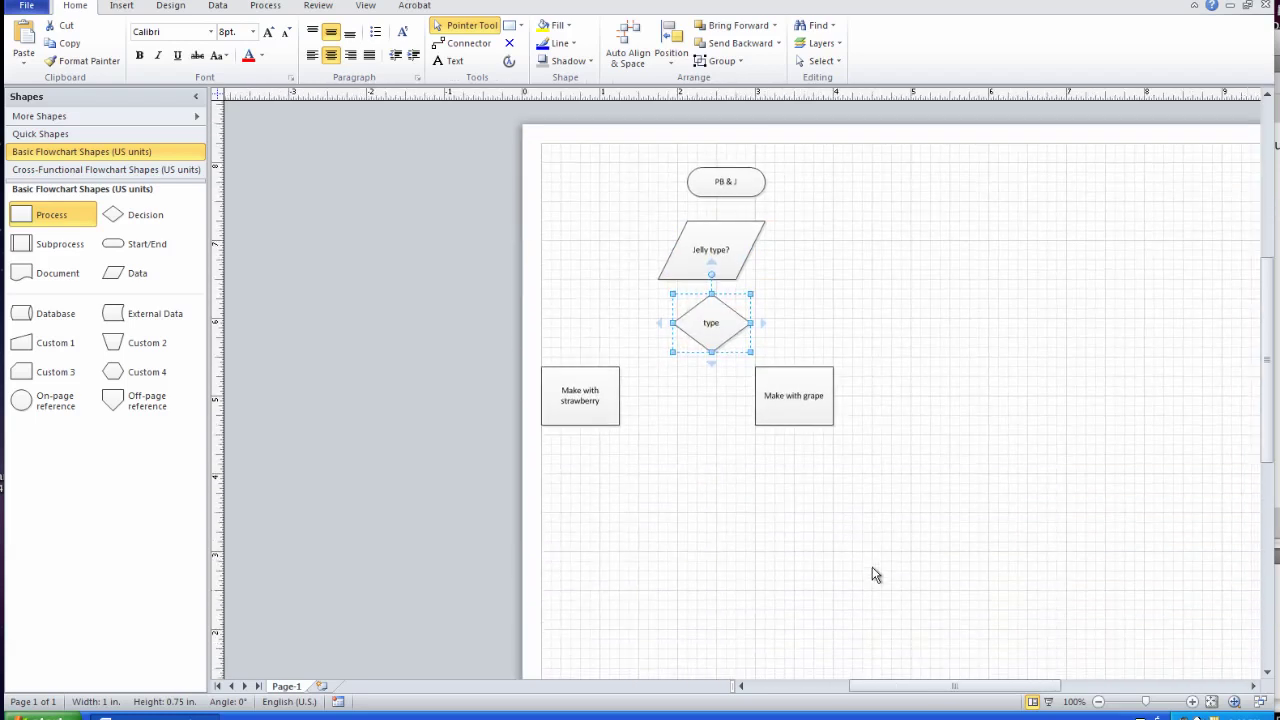
pyautogui.moveTo(794, 362); pyautogui.dragTo(833, 360)
pyautogui.moveTo(606, 337); pyautogui.dragTo(632, 338)
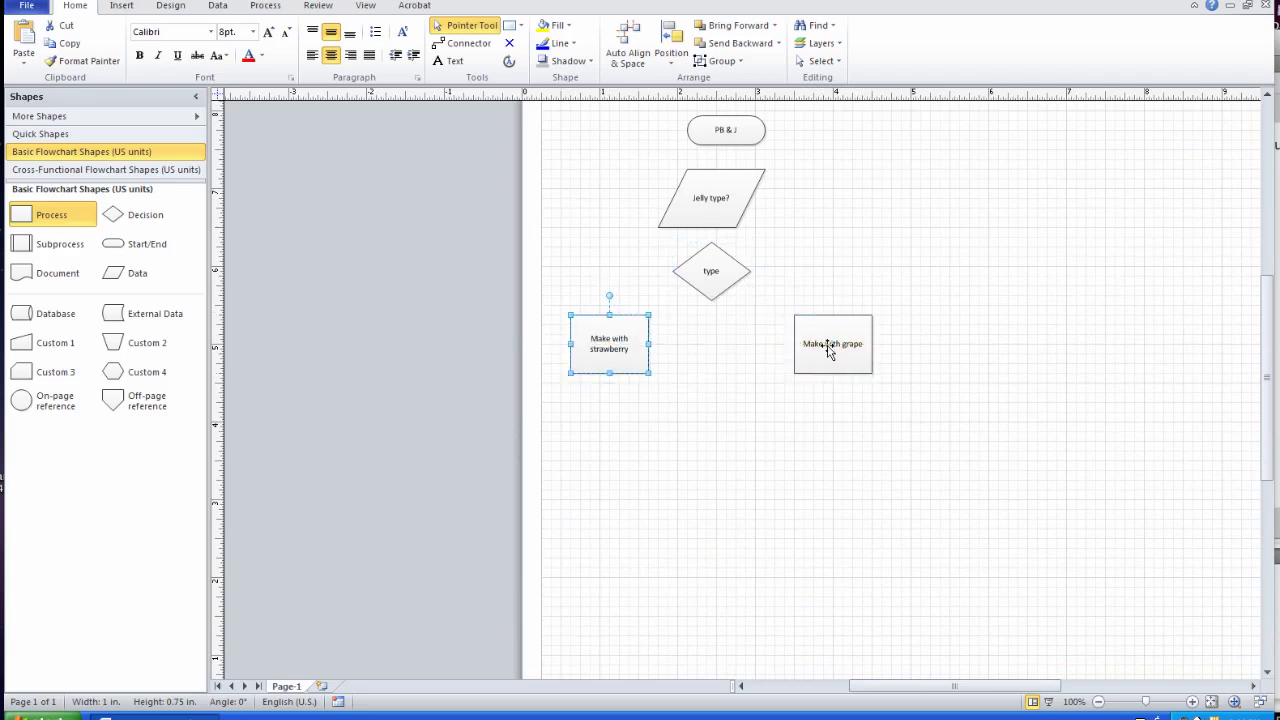
pyautogui.moveTo(826, 346); pyautogui.dragTo(815, 348)
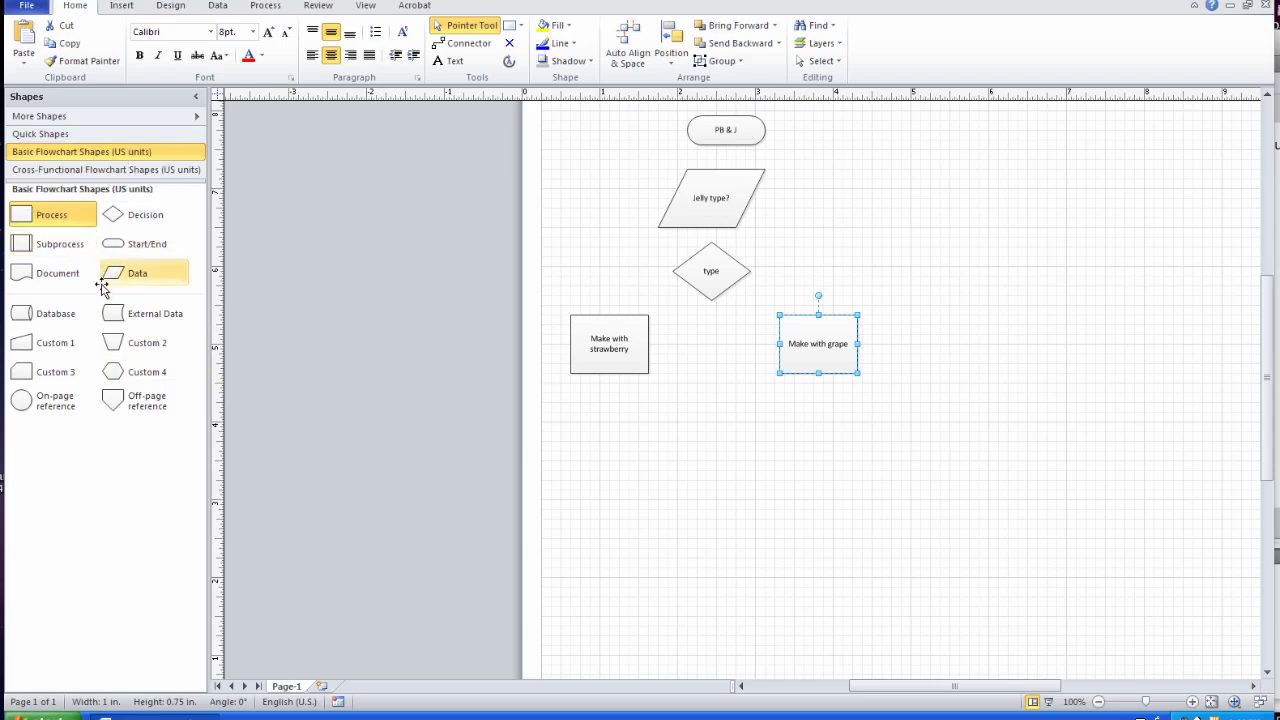
# - Add a data shape labelled 'bread' below the type decision
pyautogui.moveTo(111, 283); pyautogui.dragTo(707, 445)
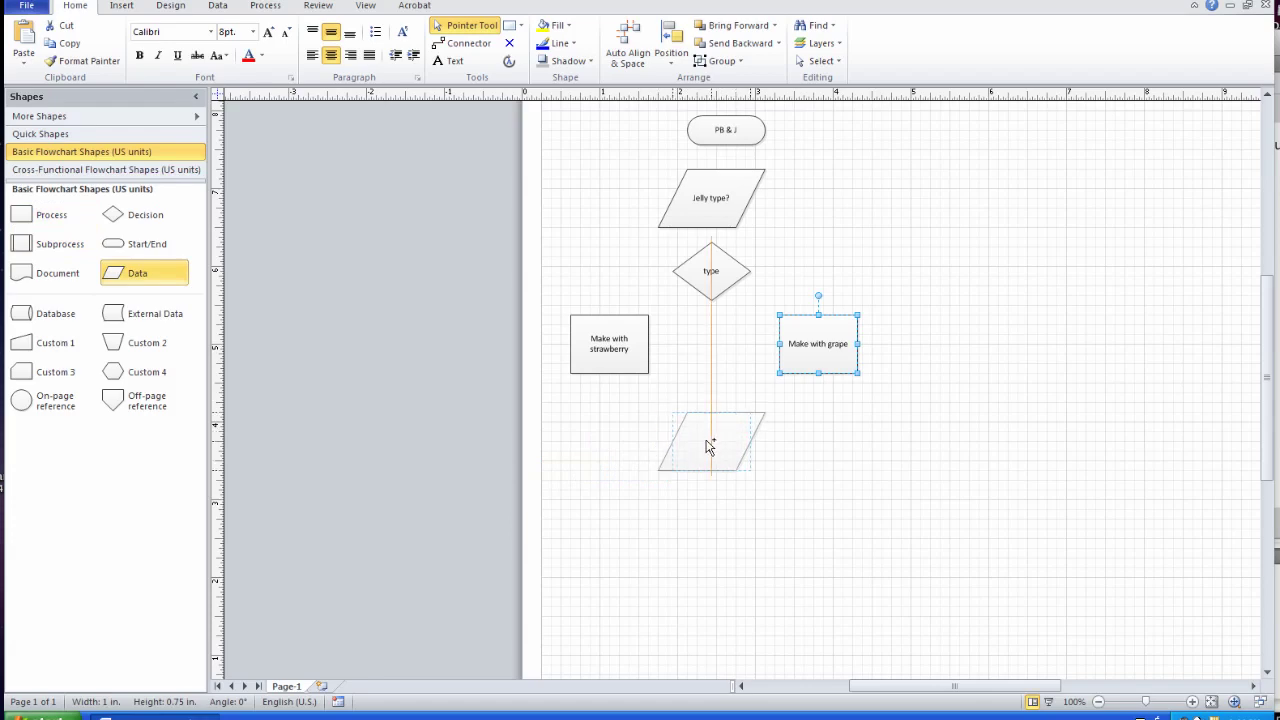
pyautogui.moveTo(707, 447)
pyautogui.mouseDown()
pyautogui.moveTo(670, 445)
pyautogui.moveTo(700, 444)
pyautogui.mouseUp()
pyautogui.write('bread')
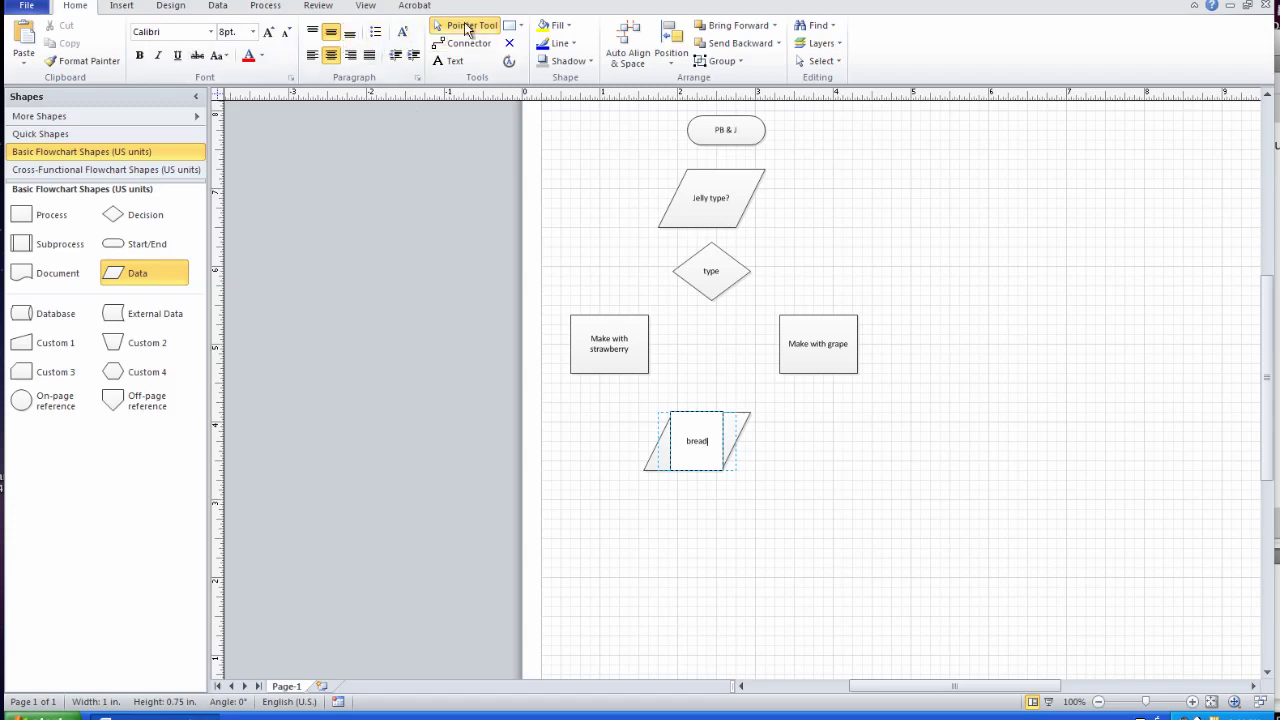
# - Move the bread shape off to the right and select shapes in the lower chart
pyautogui.click(671, 395)
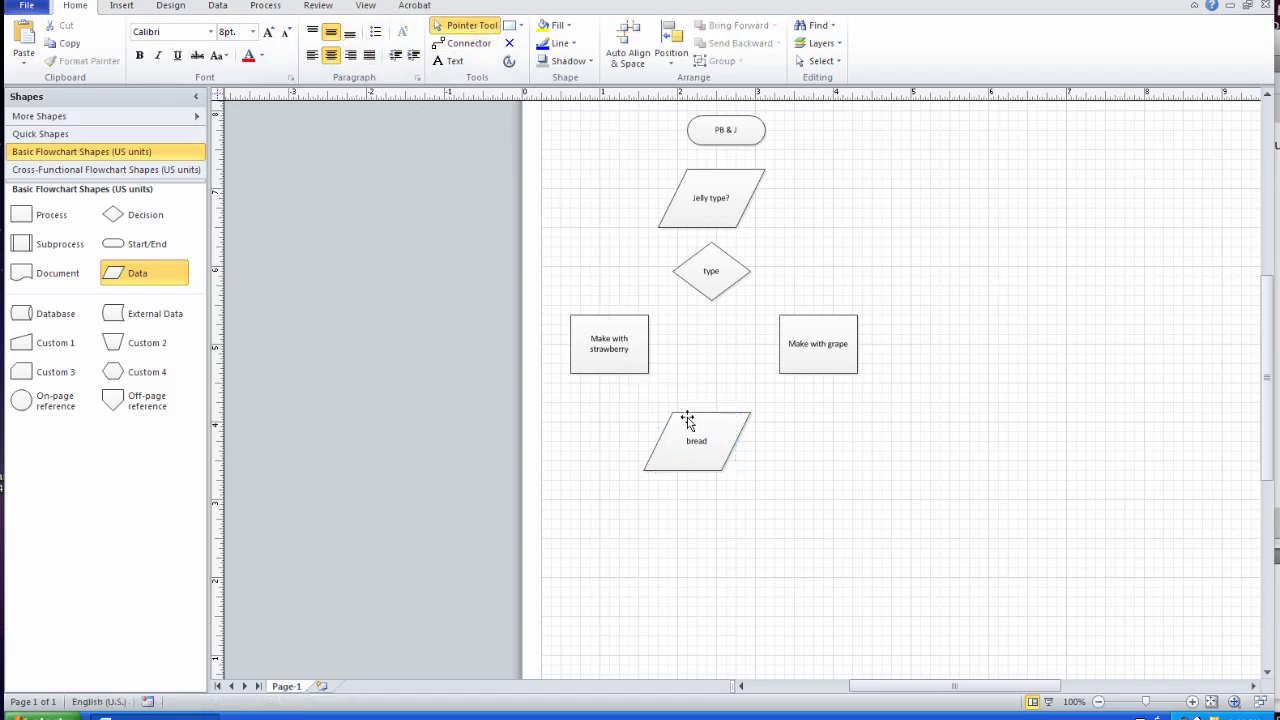
pyautogui.moveTo(730, 429); pyautogui.dragTo(916, 167)
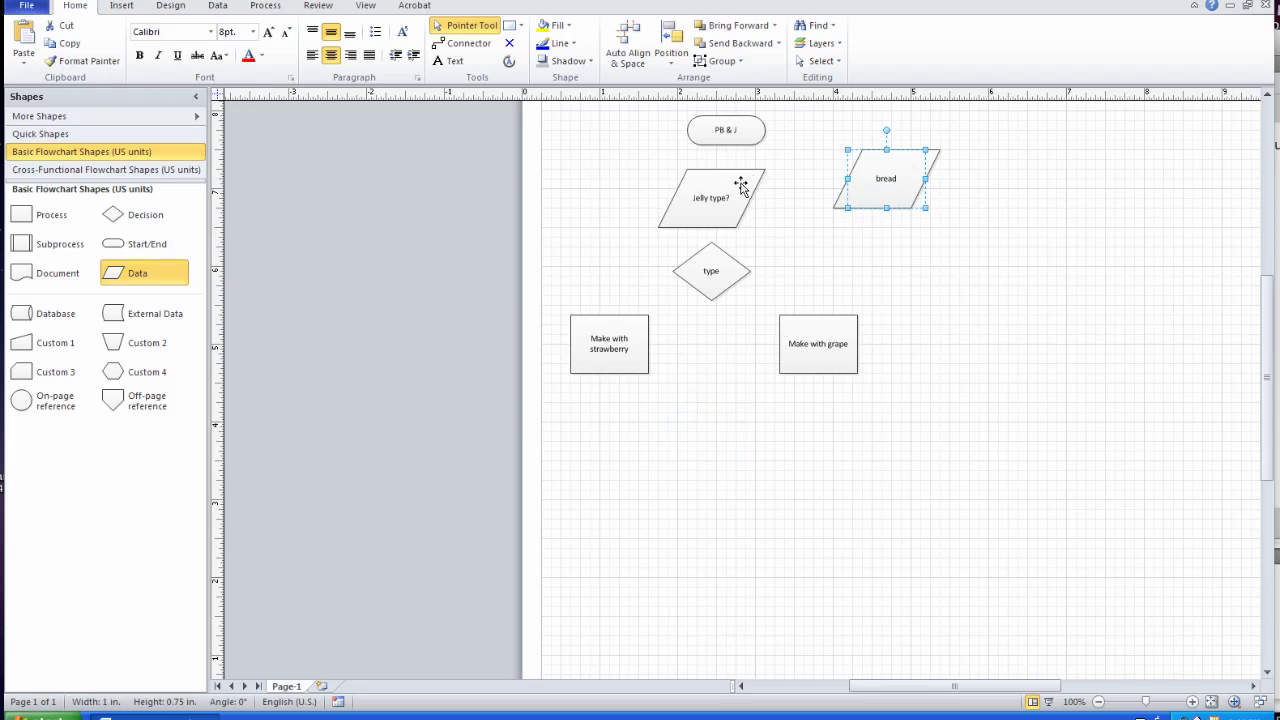
pyautogui.moveTo(902, 408); pyautogui.dragTo(611, 212)
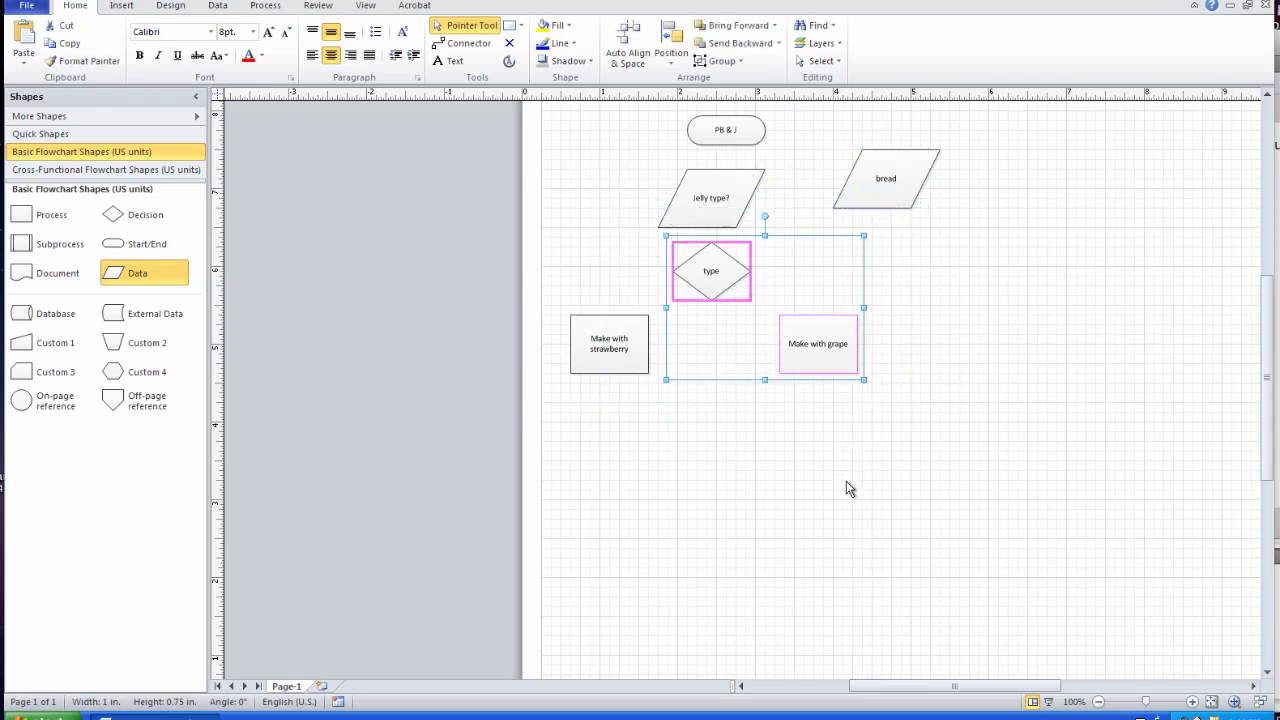
pyautogui.click(839, 439)
pyautogui.moveTo(839, 430); pyautogui.dragTo(580, 201)
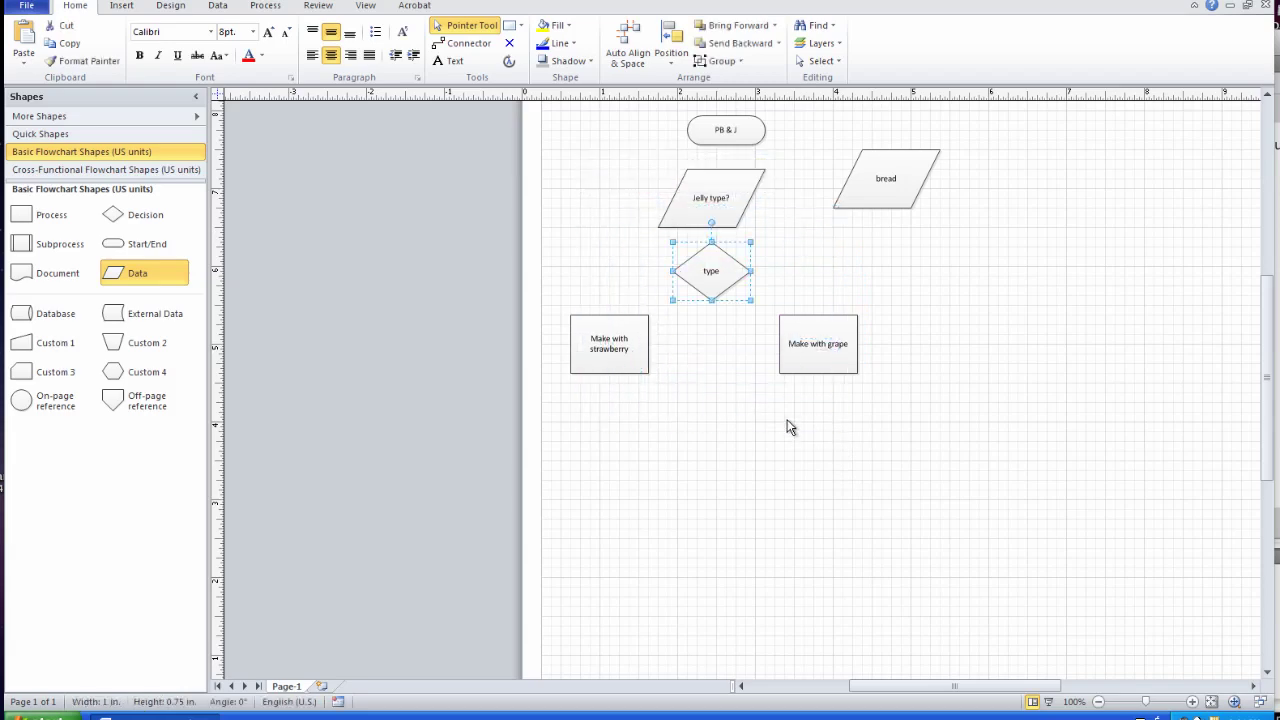
pyautogui.moveTo(788, 426); pyautogui.dragTo(631, 205)
pyautogui.click(607, 177)
pyautogui.moveTo(592, 177); pyautogui.dragTo(821, 376)
pyautogui.moveTo(845, 434); pyautogui.dragTo(883, 454)
pyautogui.click(951, 290)
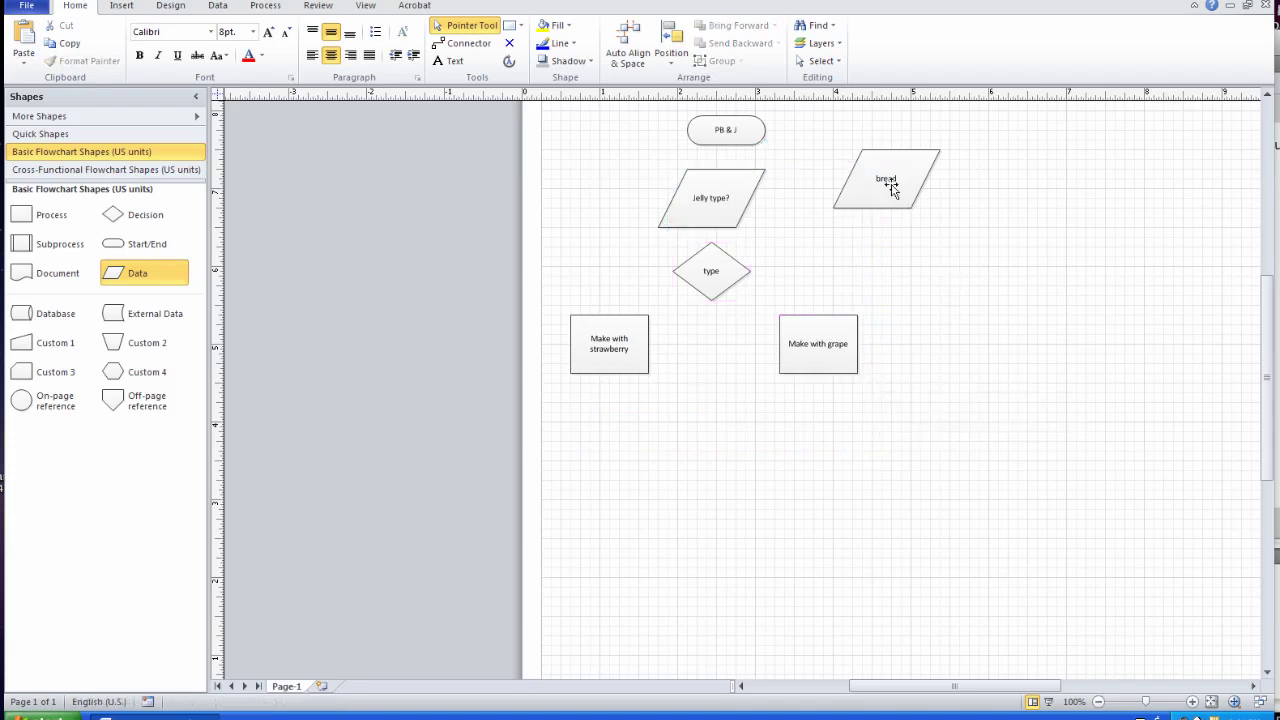
pyautogui.moveTo(886, 186); pyautogui.dragTo(990, 190)
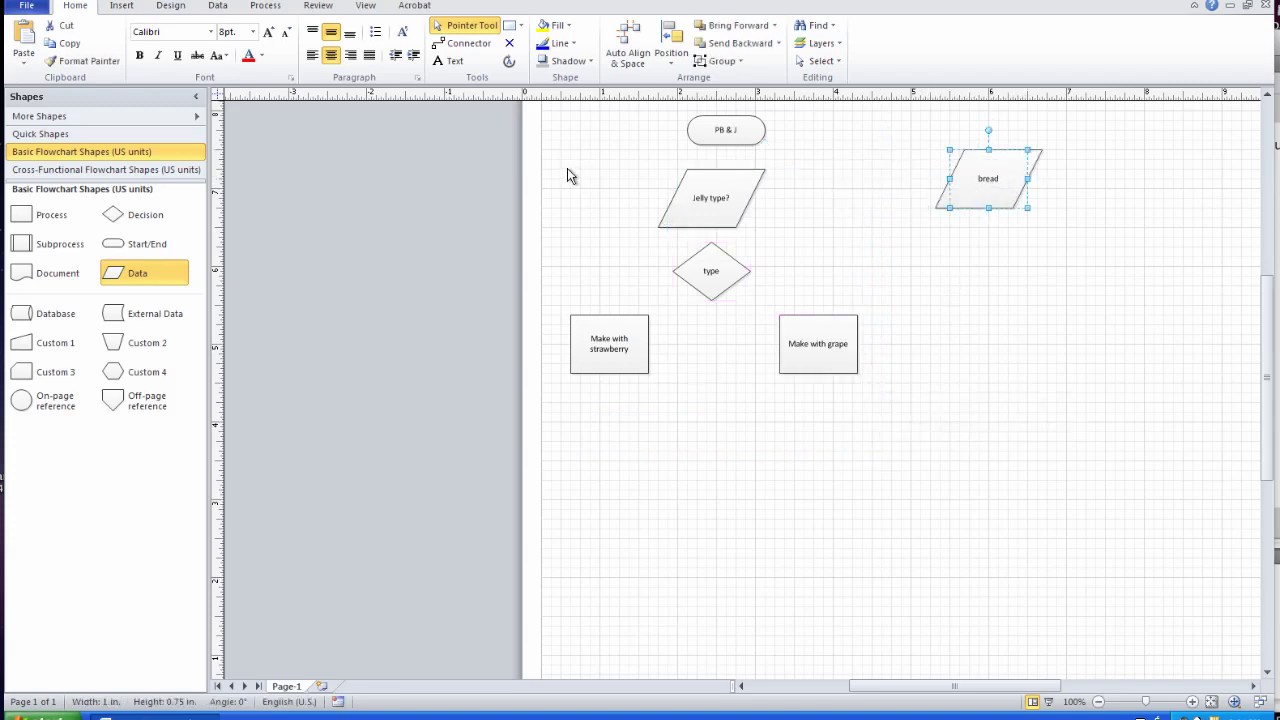
# - Nudge Jelly Type?, the type diamond and both jelly boxes down three steps
pyautogui.moveTo(551, 156); pyautogui.dragTo(902, 450)
pyautogui.press('Down')
pyautogui.press('Down')
pyautogui.press('Down')
pyautogui.press('Down')
pyautogui.press('Down')
pyautogui.press('Down')
pyautogui.press('Down')
pyautogui.press('Down')
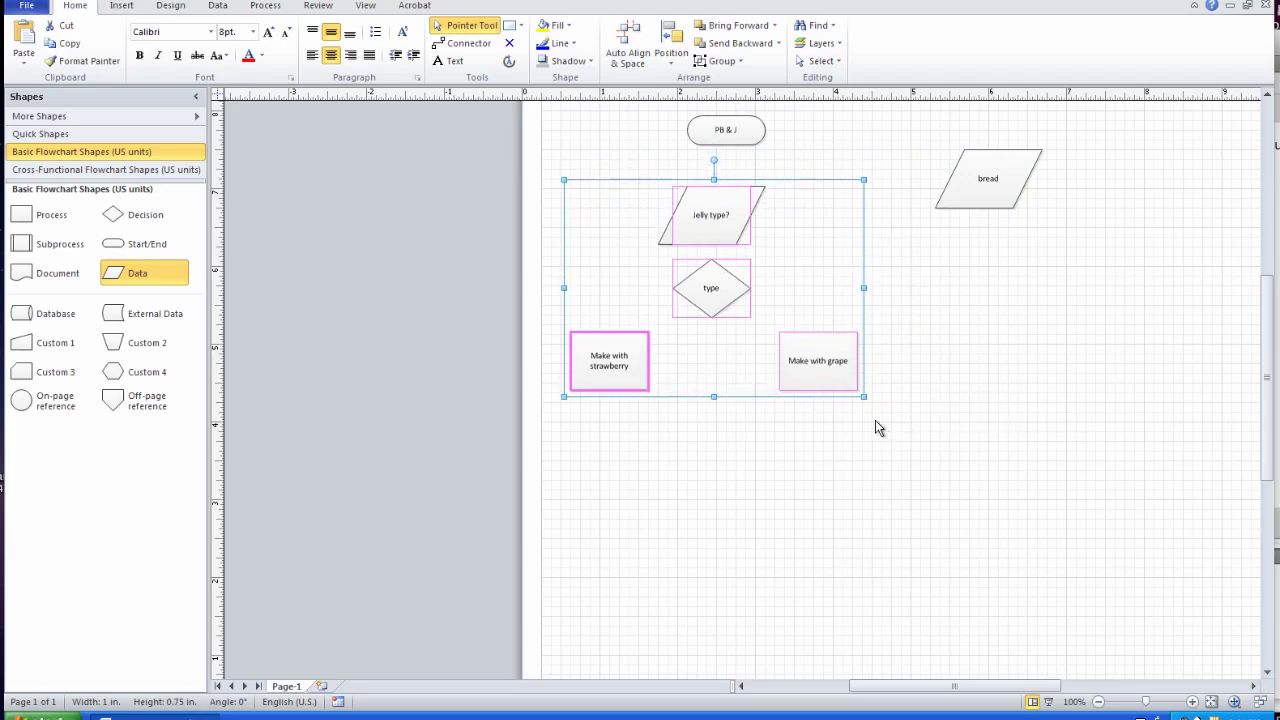
pyautogui.press('Down')
pyautogui.press('Down')
pyautogui.press('Down')
pyautogui.press('Down')
pyautogui.press('Down')
pyautogui.press('Down')
pyautogui.press('Down')
pyautogui.press('Down')
pyautogui.press('Down')
pyautogui.press('Down')
pyautogui.press('Down')
pyautogui.press('Down')
pyautogui.press('Down')
pyautogui.press('Down')
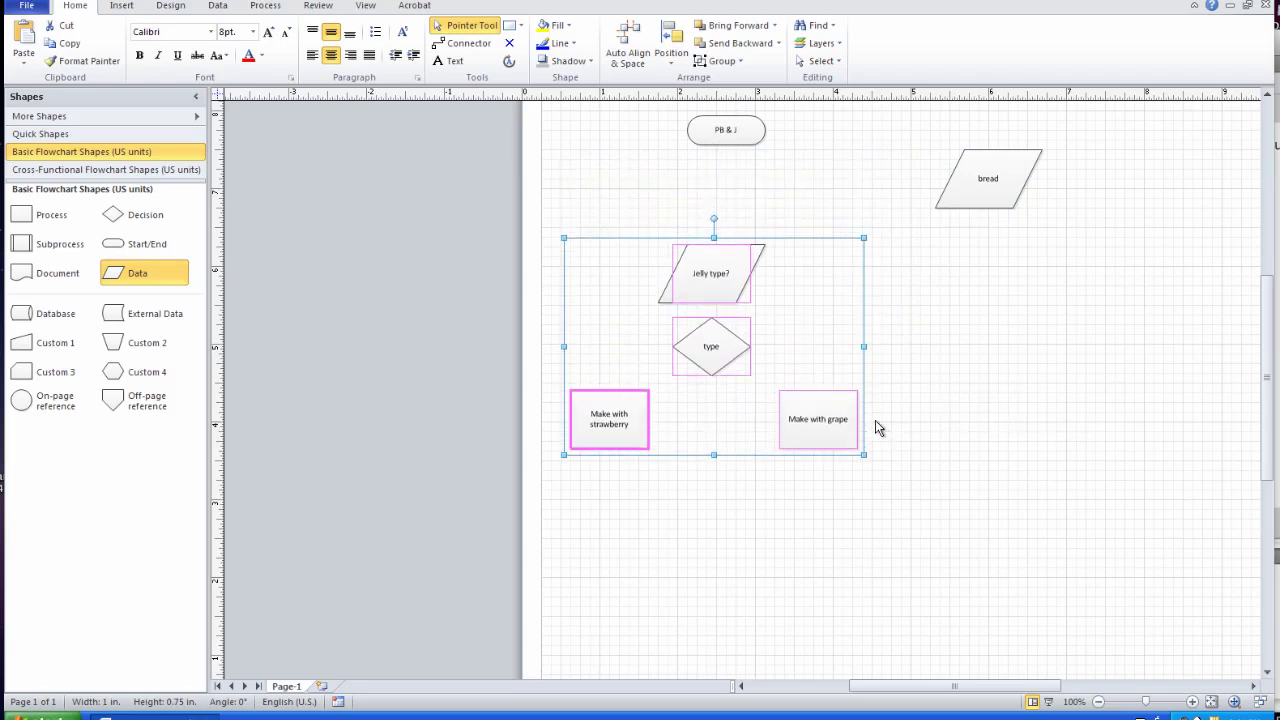
pyautogui.press('Down')
pyautogui.press('Down')
pyautogui.press('Down')
pyautogui.press('Down')
pyautogui.press('Down')
pyautogui.press('Down')
pyautogui.press('Down')
pyautogui.press('Down')
pyautogui.press('Down')
pyautogui.press('Down')
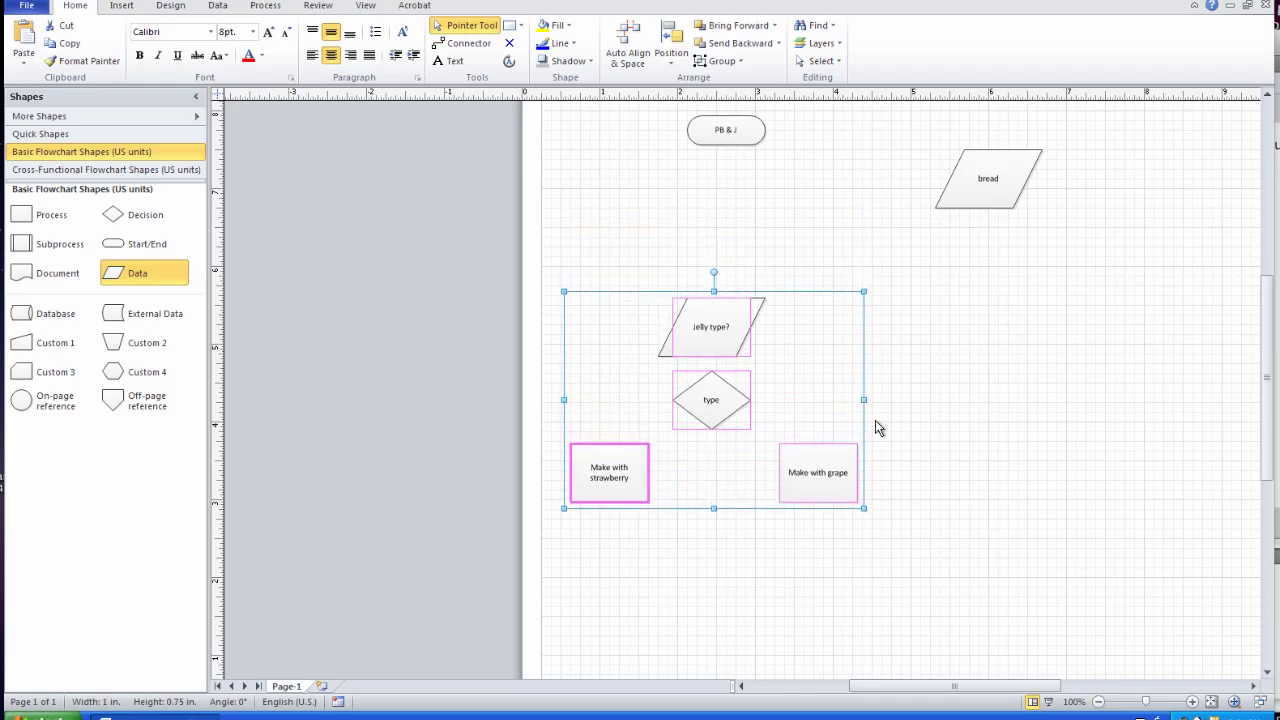
# - Stack bread, Jelly Type? and the type diamond in one column under PB & J
pyautogui.moveTo(988, 197); pyautogui.dragTo(721, 213)
pyautogui.moveTo(720, 317); pyautogui.dragTo(733, 293)
pyautogui.moveTo(729, 390); pyautogui.dragTo(733, 358)
# - Move the strawberry and grape boxes up level with each other under the diamond
pyautogui.scroll(-3, 743, 452)
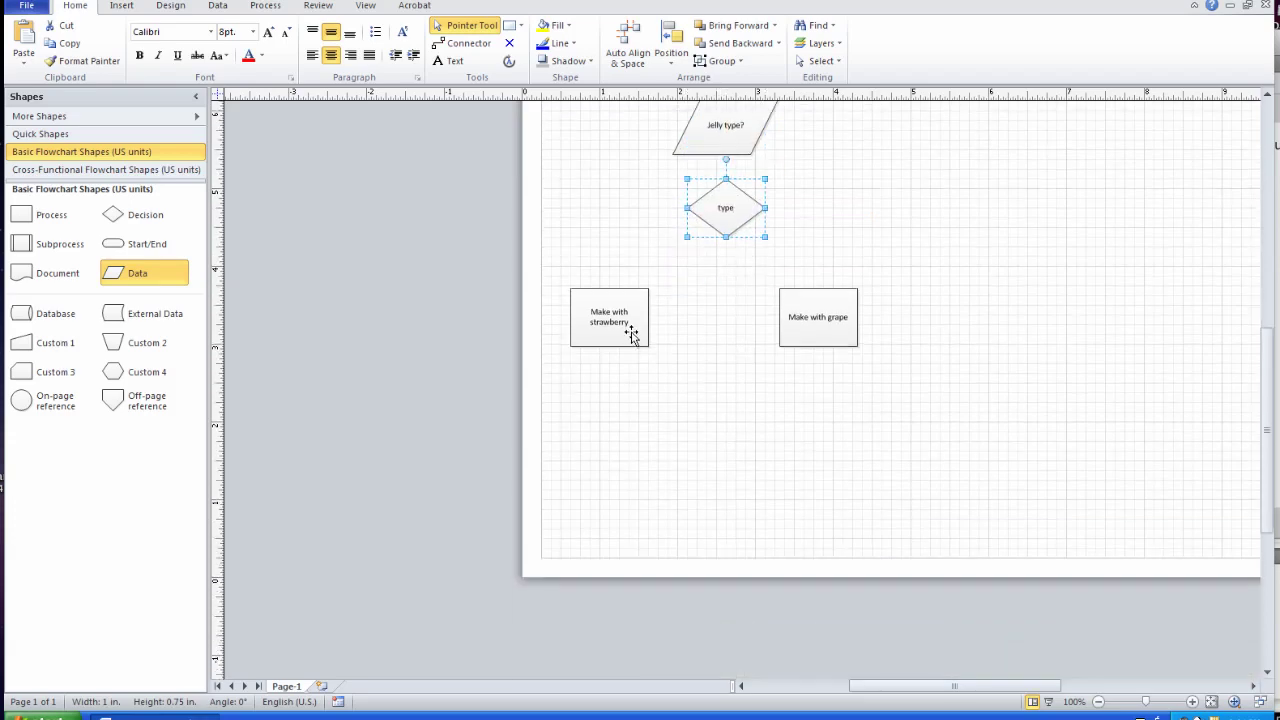
pyautogui.moveTo(631, 335); pyautogui.dragTo(650, 292)
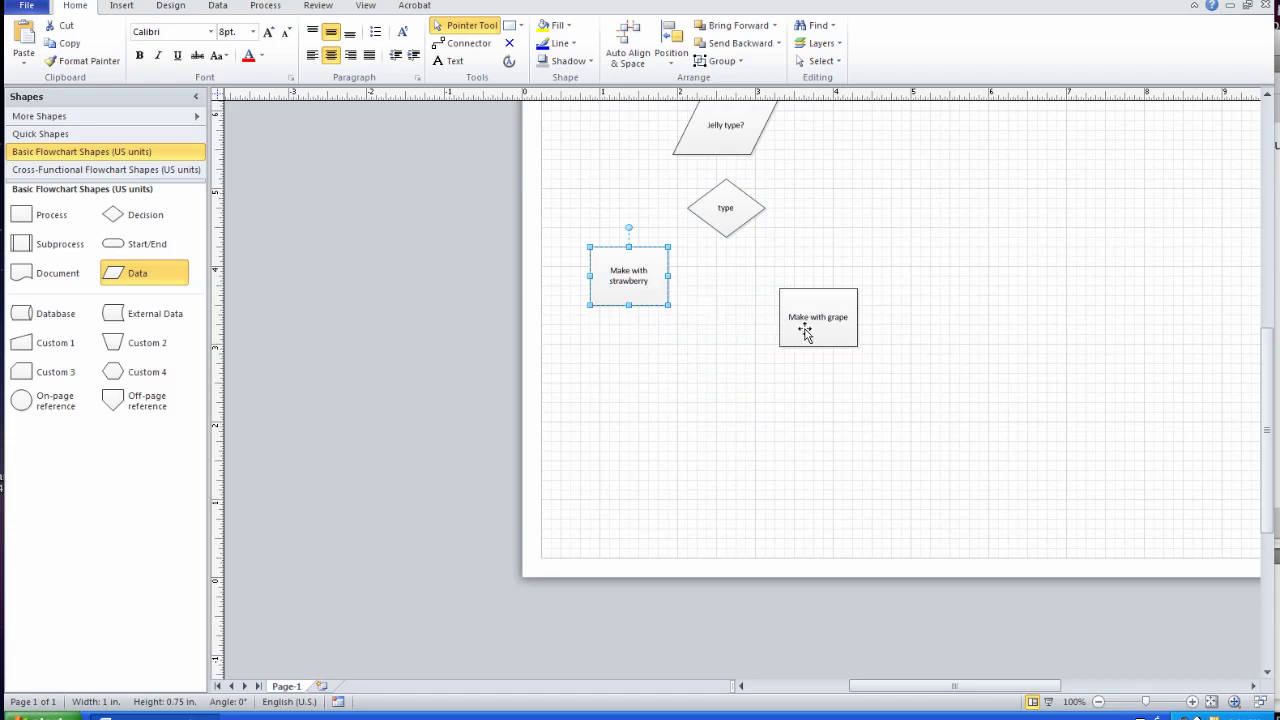
pyautogui.moveTo(805, 331); pyautogui.dragTo(804, 290)
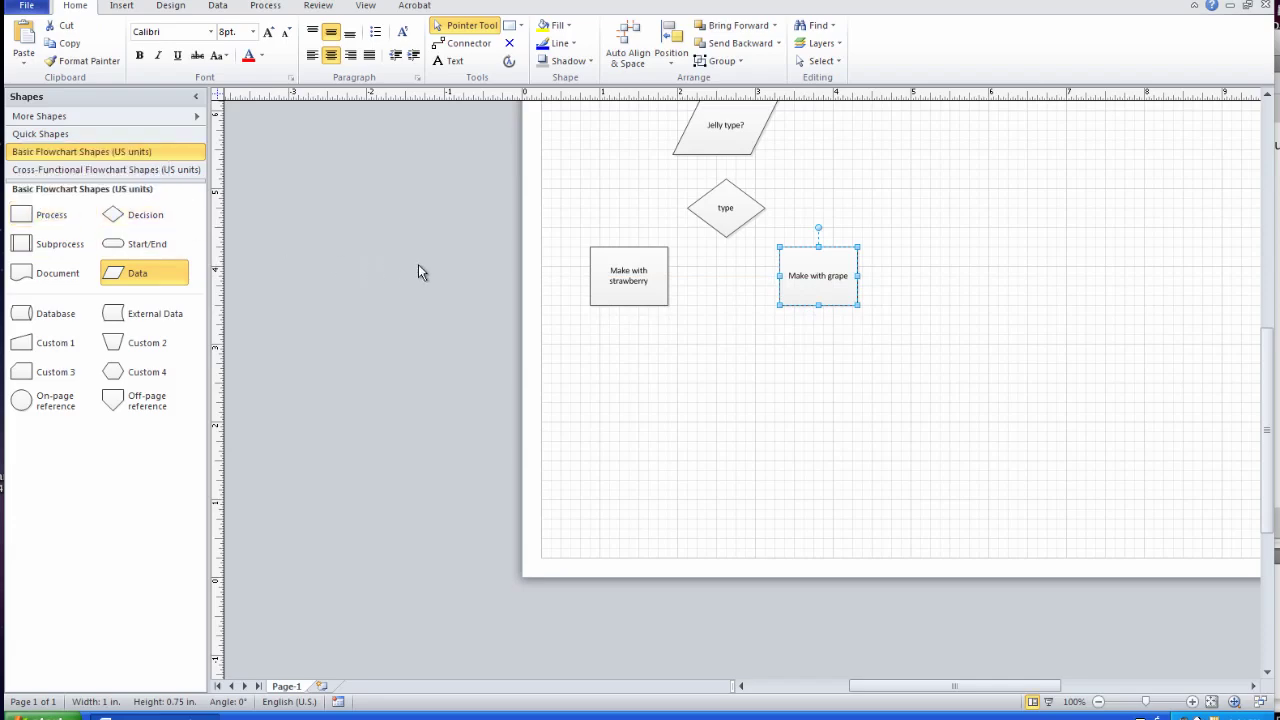
# - Relabel the strawberry box as a spread strawberry jelly step, correcting the 'staberry' typo
pyautogui.doubleClick(630, 284)
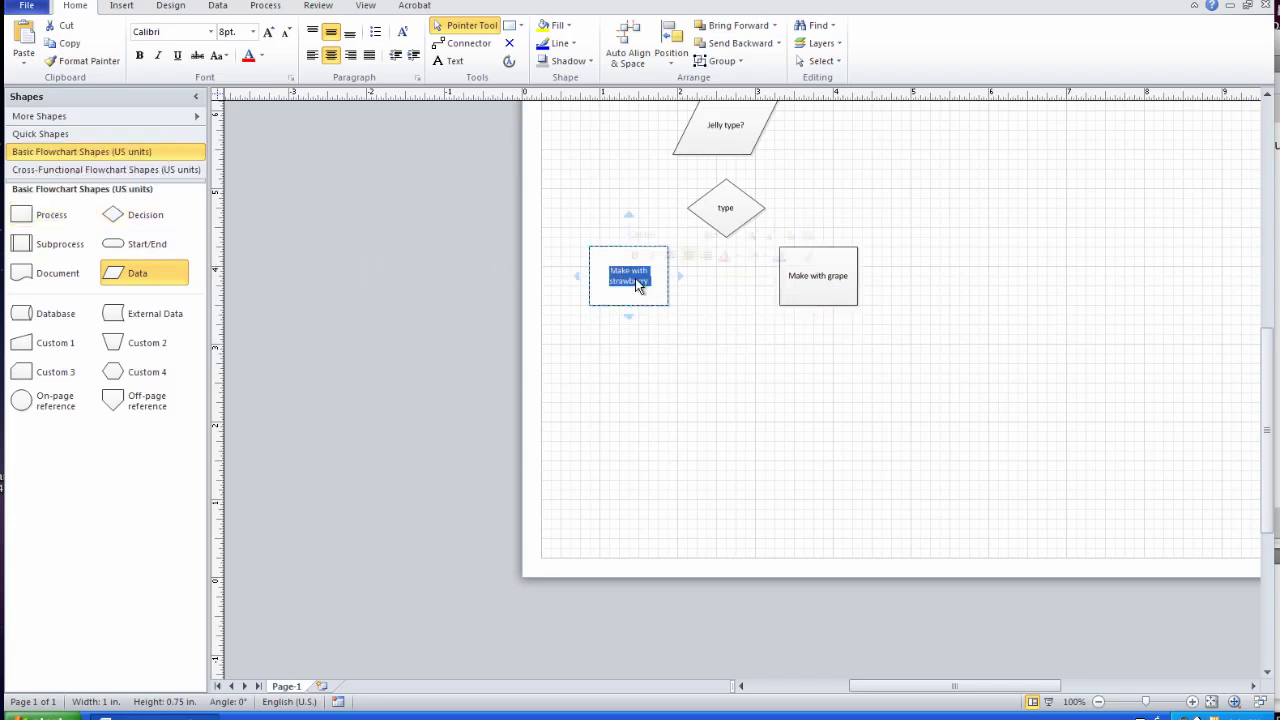
pyautogui.write('Spread str')
pyautogui.press('BackSpace')
pyautogui.write('aberry je')
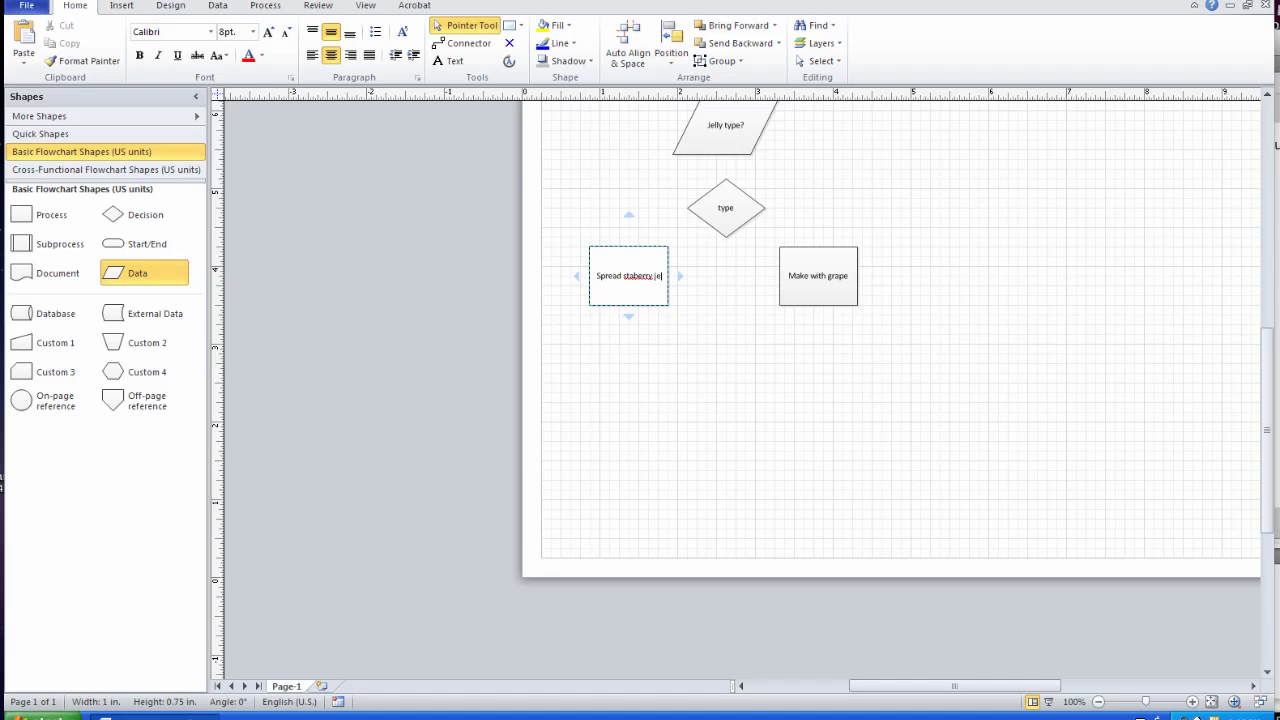
pyautogui.write('lly on bread')
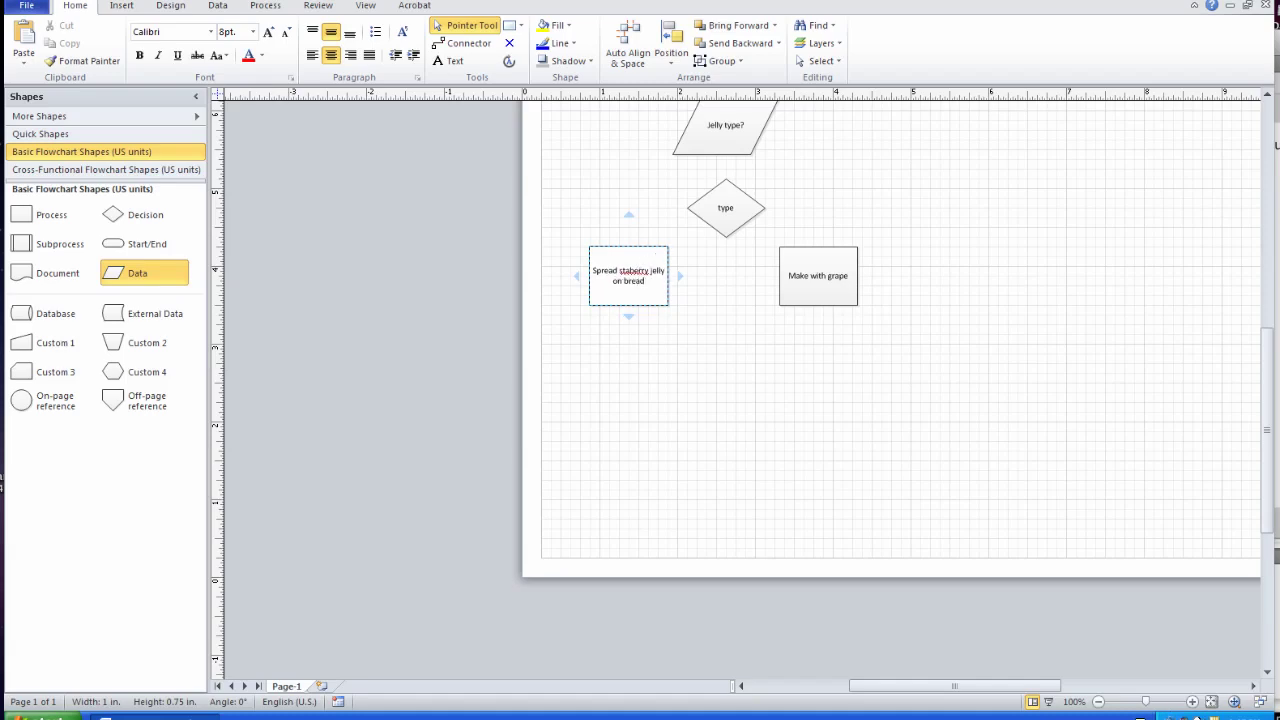
pyautogui.press('super')
pyautogui.click(633, 272)
pyautogui.keyDown('alt'); pyautogui.click(633, 272); pyautogui.keyUp('alt')
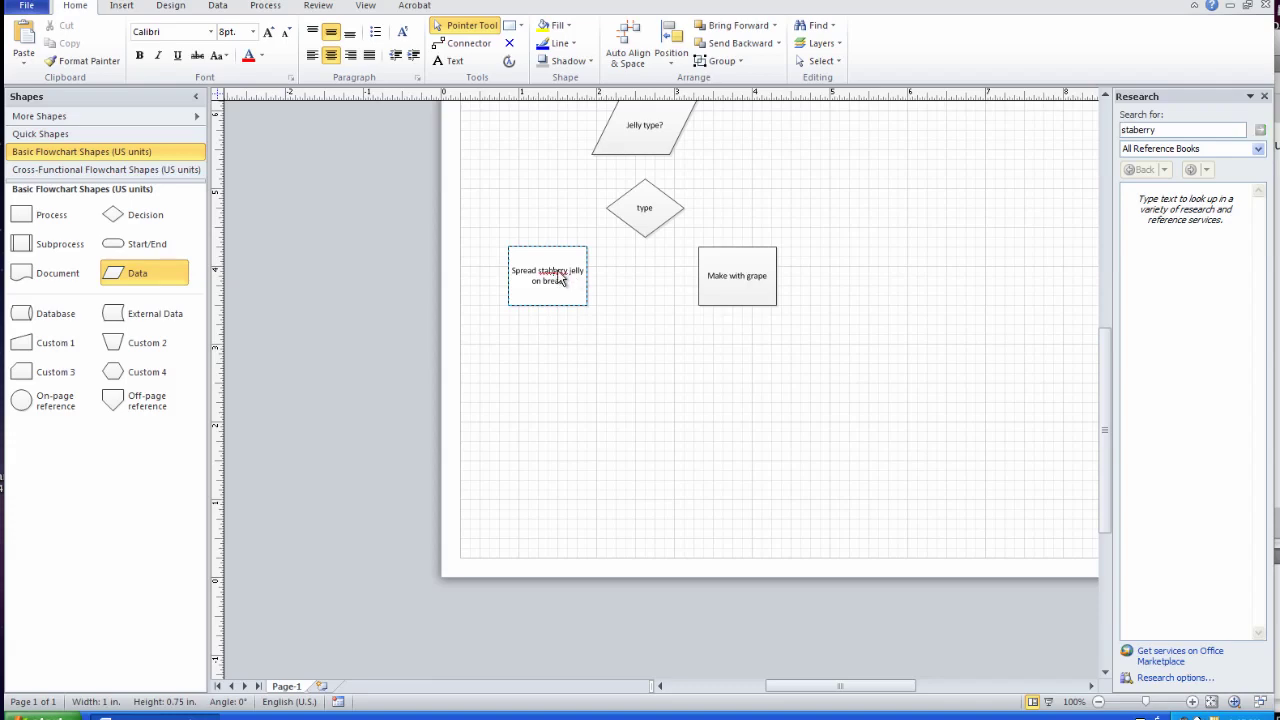
pyautogui.keyDown('alt'); pyautogui.click(560, 274); pyautogui.keyUp('alt')
pyautogui.write('strawberry jelly')
pyautogui.press('Escape')
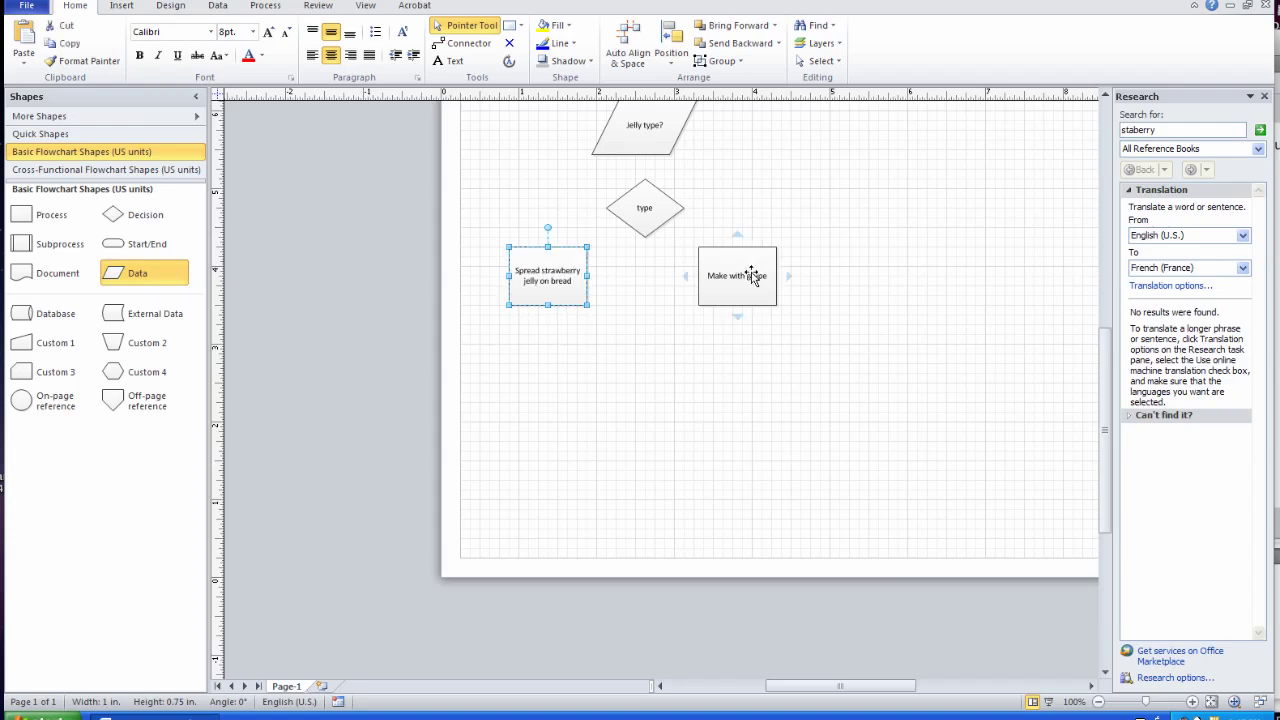
# - Replace the grape box text with 'spread grape jelly'
pyautogui.doubleClick(752, 276)
pyautogui.moveTo(768, 276); pyautogui.dragTo(707, 277)
pyautogui.write('spread grape')
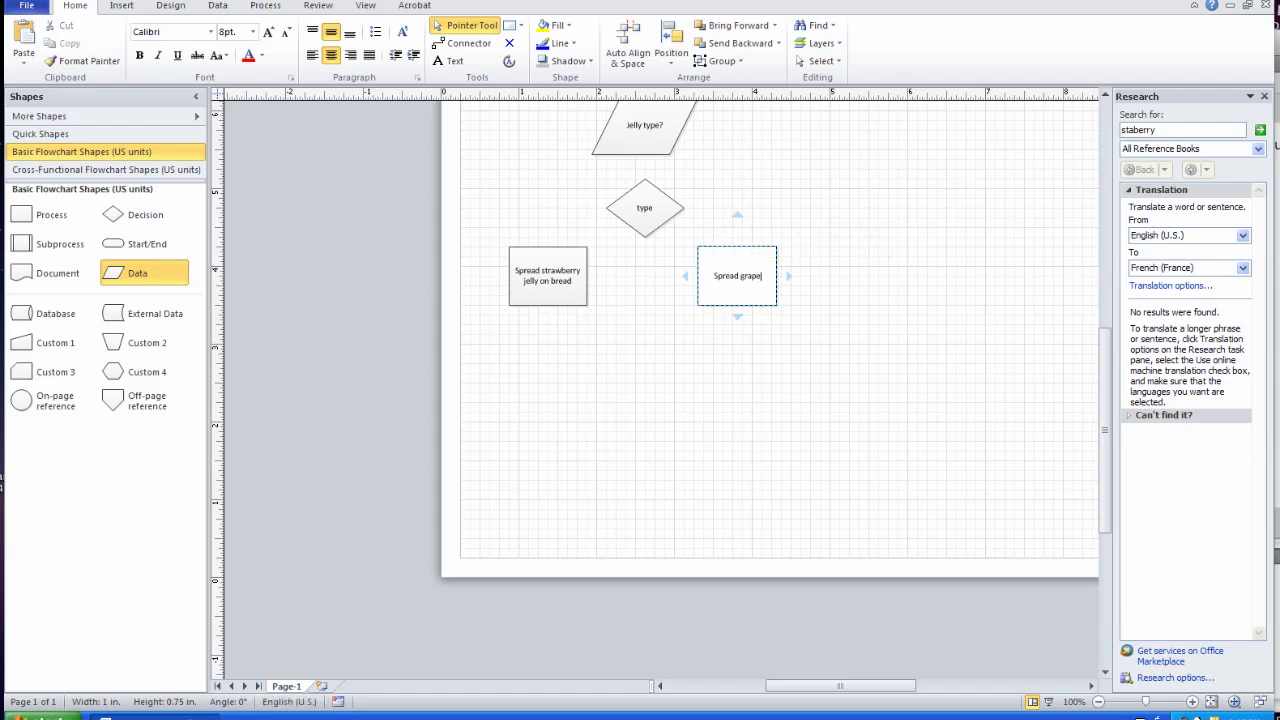
pyautogui.write(' jelly')
# - Add process boxes 'Put peanut butter on other slice' and 'Put bread together' below
pyautogui.moveTo(20, 212); pyautogui.dragTo(637, 373)
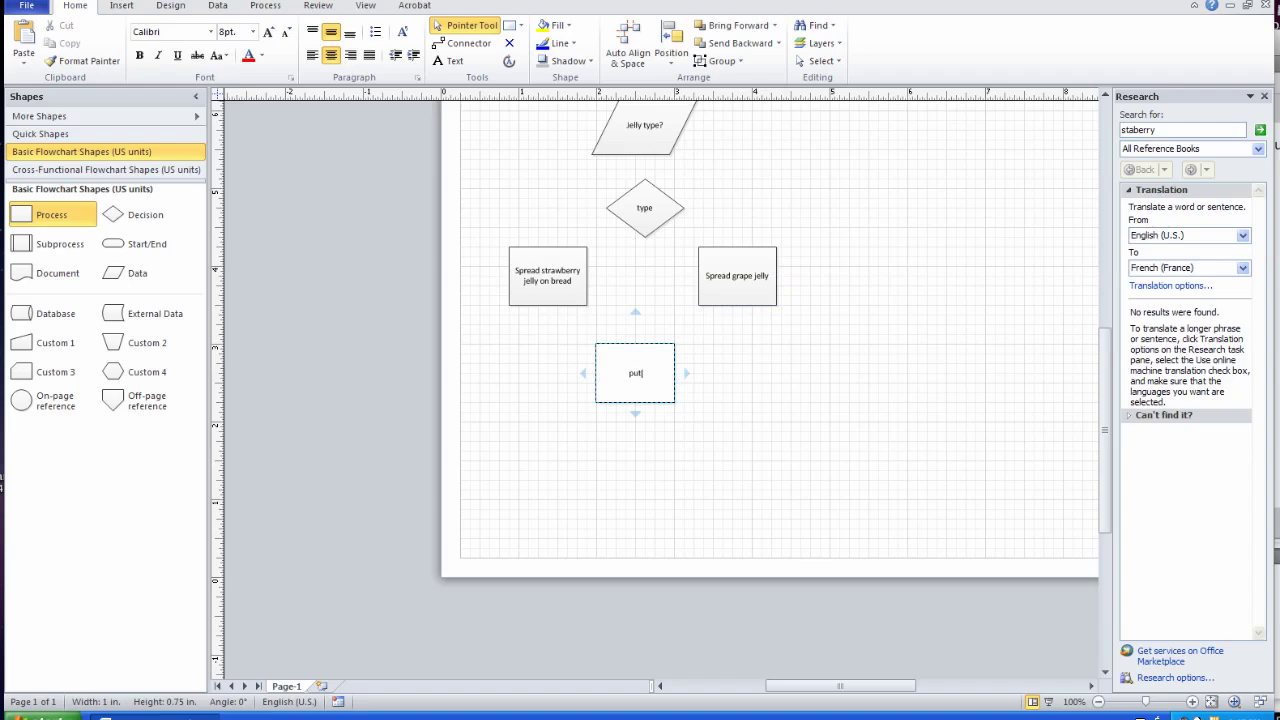
pyautogui.write('Put peanut butter on other slice')
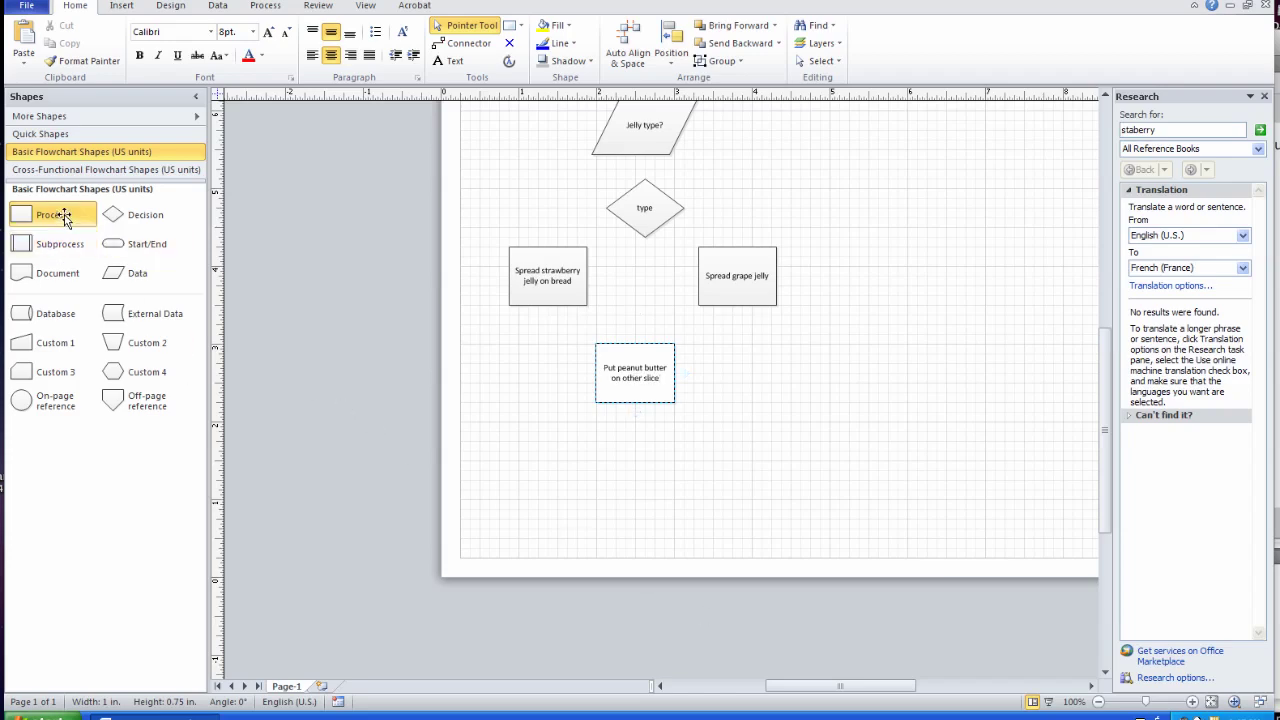
pyautogui.moveTo(80, 218); pyautogui.dragTo(633, 460)
pyautogui.write('Put ')
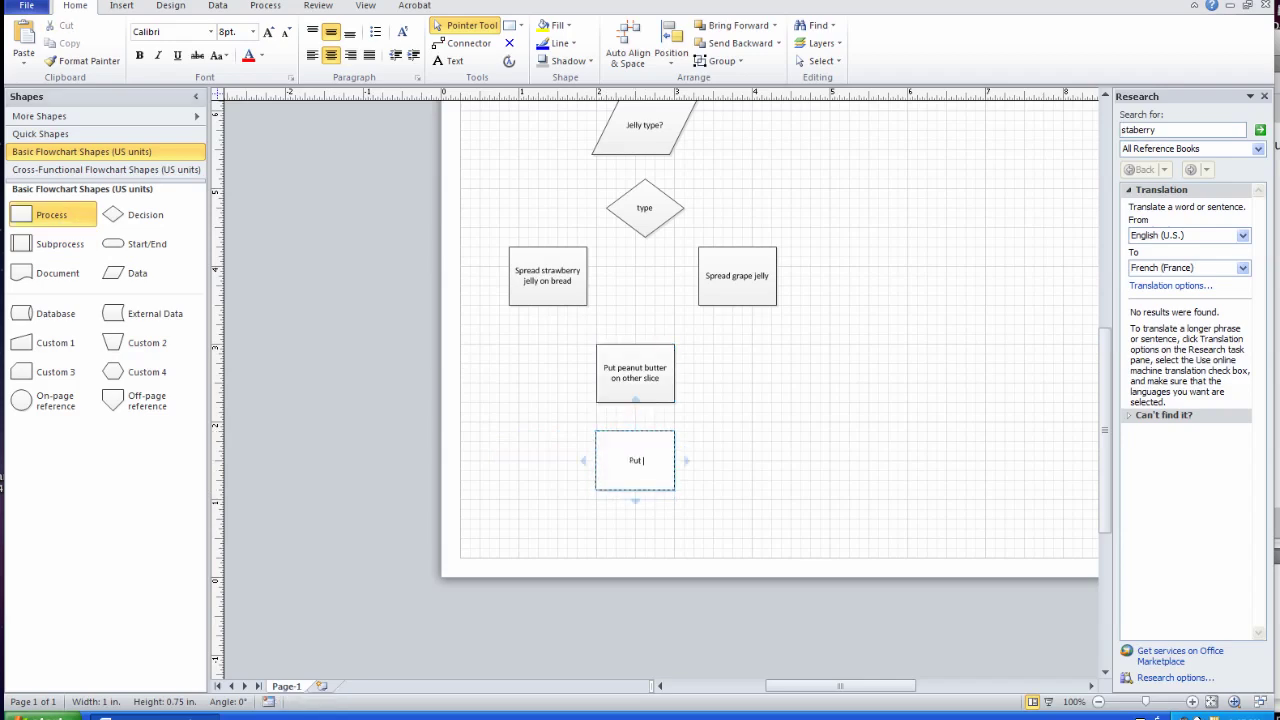
pyautogui.write('bread together')
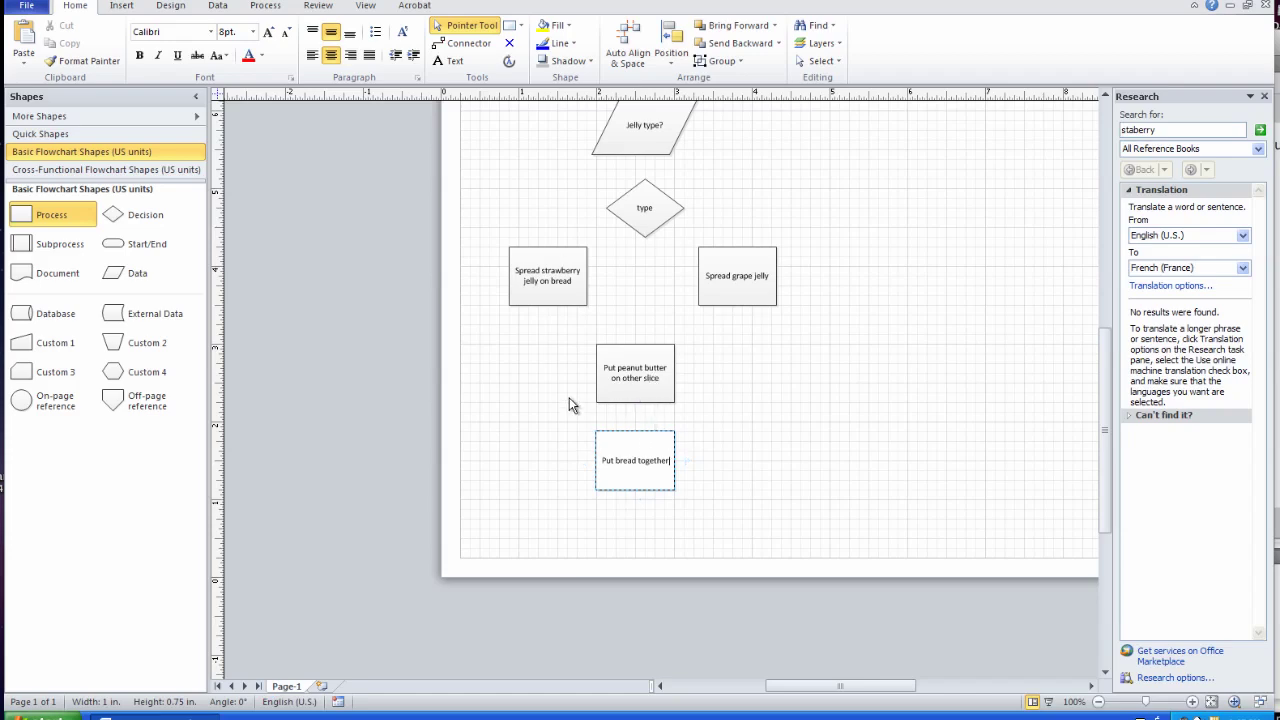
# - Add a Start/End terminator below Put bread together as the end shape
pyautogui.moveTo(115, 252); pyautogui.dragTo(640, 535)
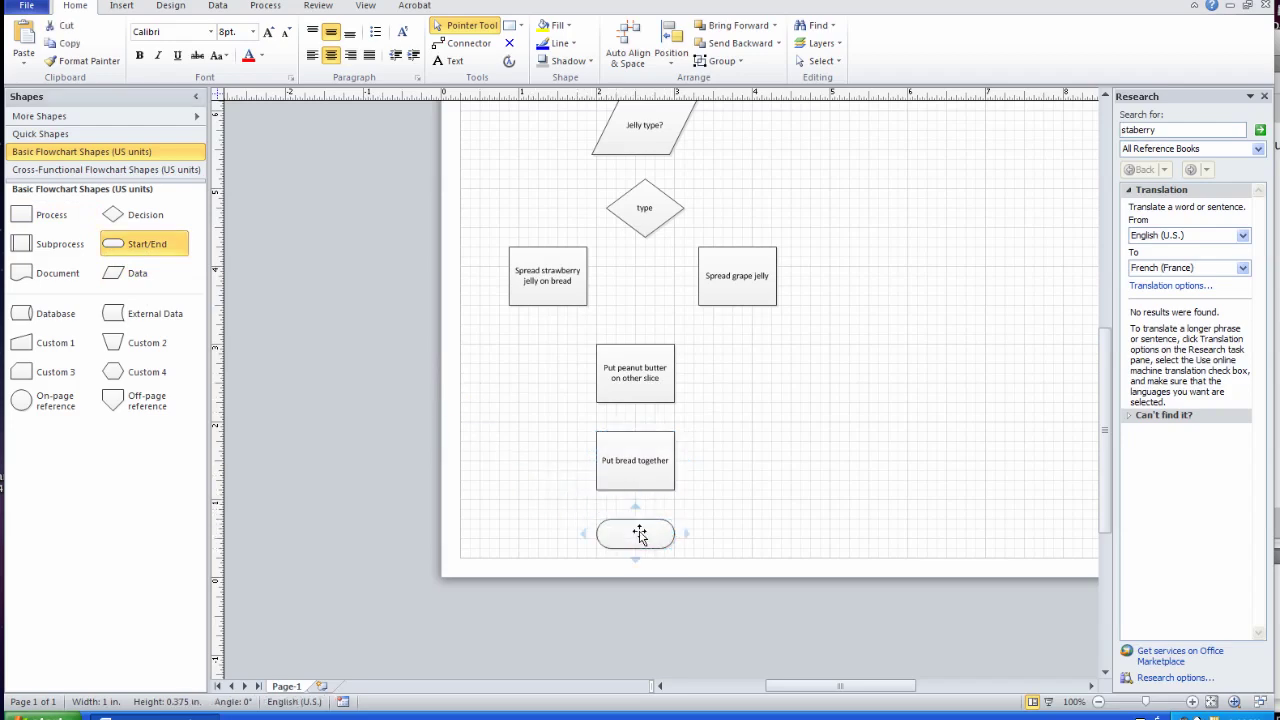
pyautogui.doubleClick(638, 533)
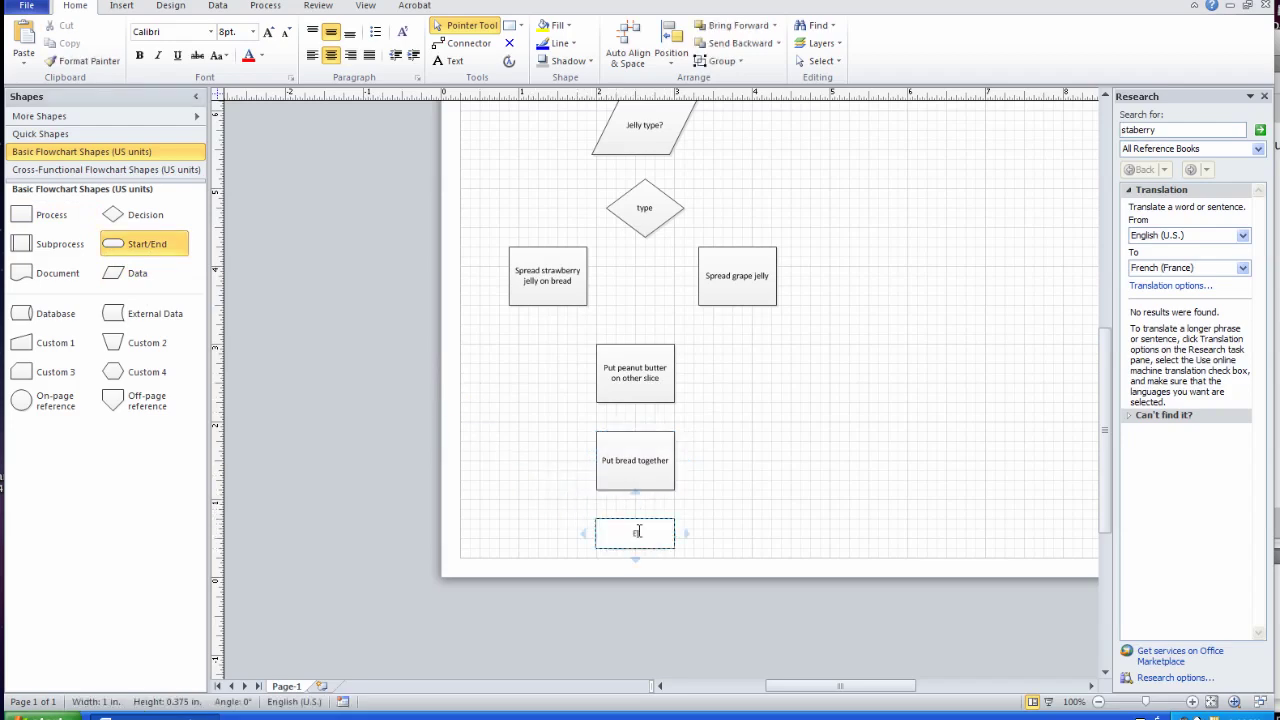
pyautogui.scroll(4, 714, 377)
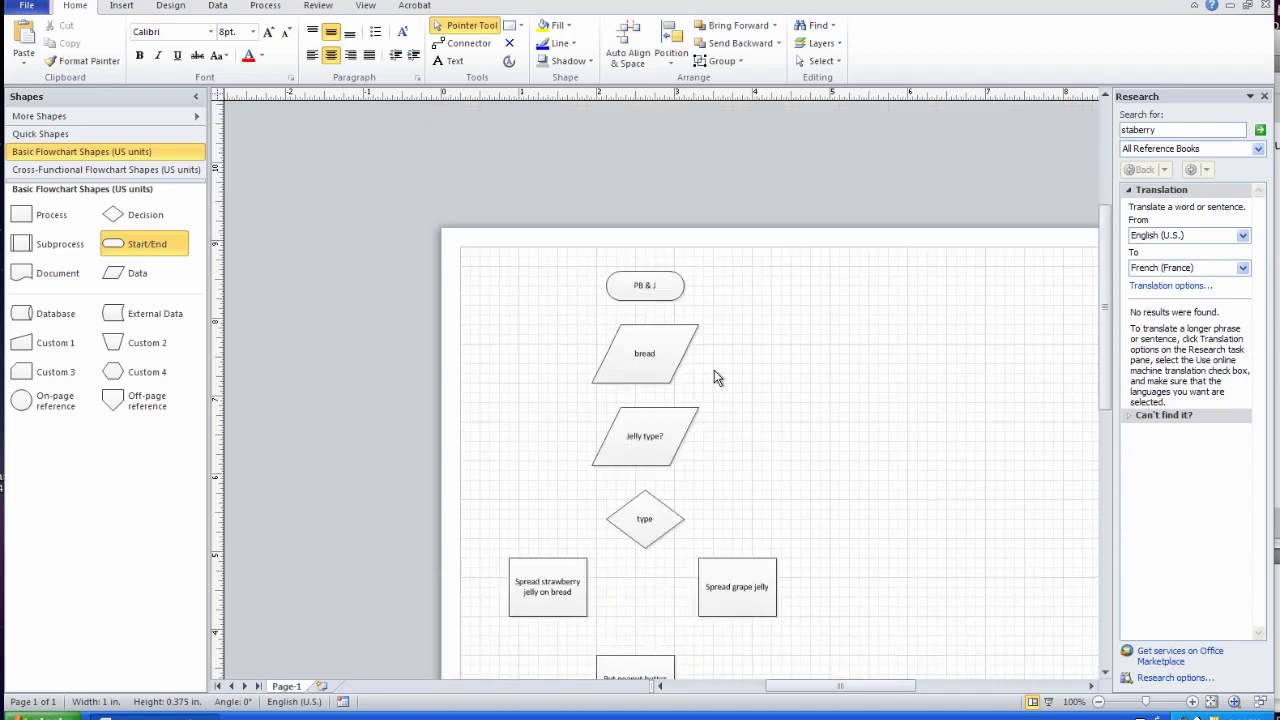
pyautogui.scroll(-5, 714, 377)
pyautogui.scroll(3, 714, 377)
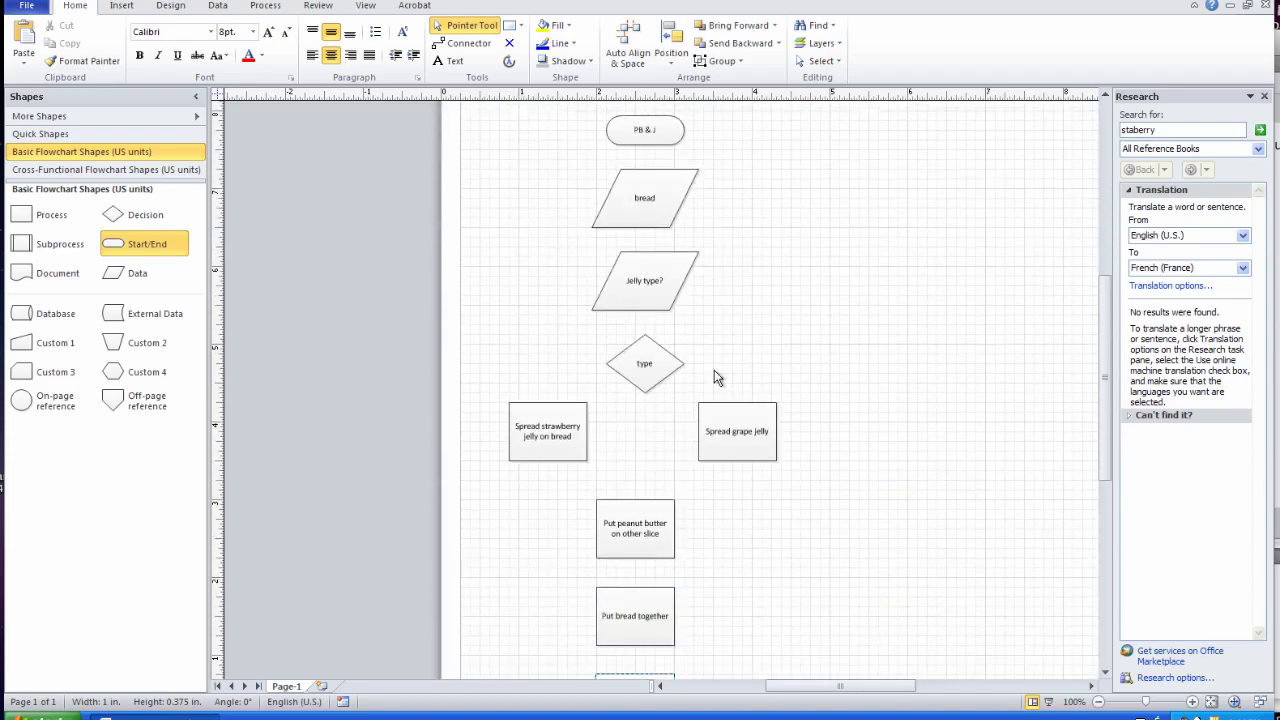
# - Nudge the PB & J start shape right to centre it above bread
pyautogui.click(670, 126)
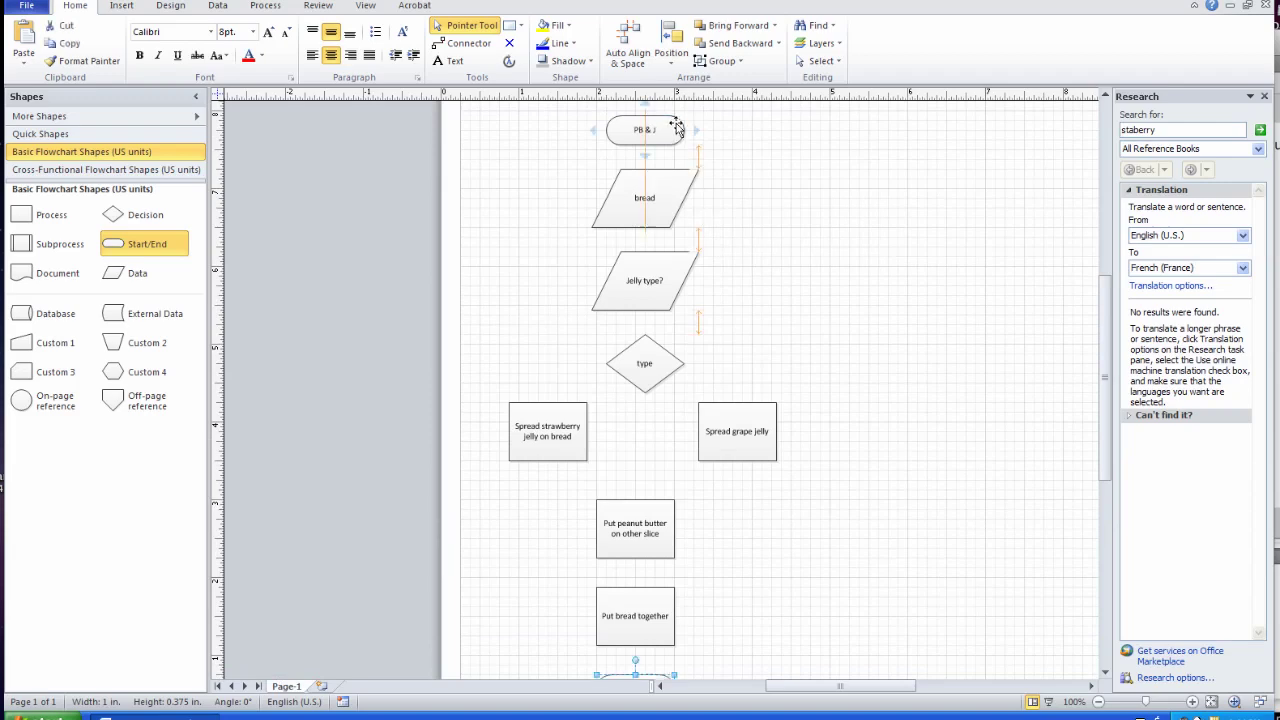
pyautogui.moveTo(676, 122); pyautogui.dragTo(686, 122)
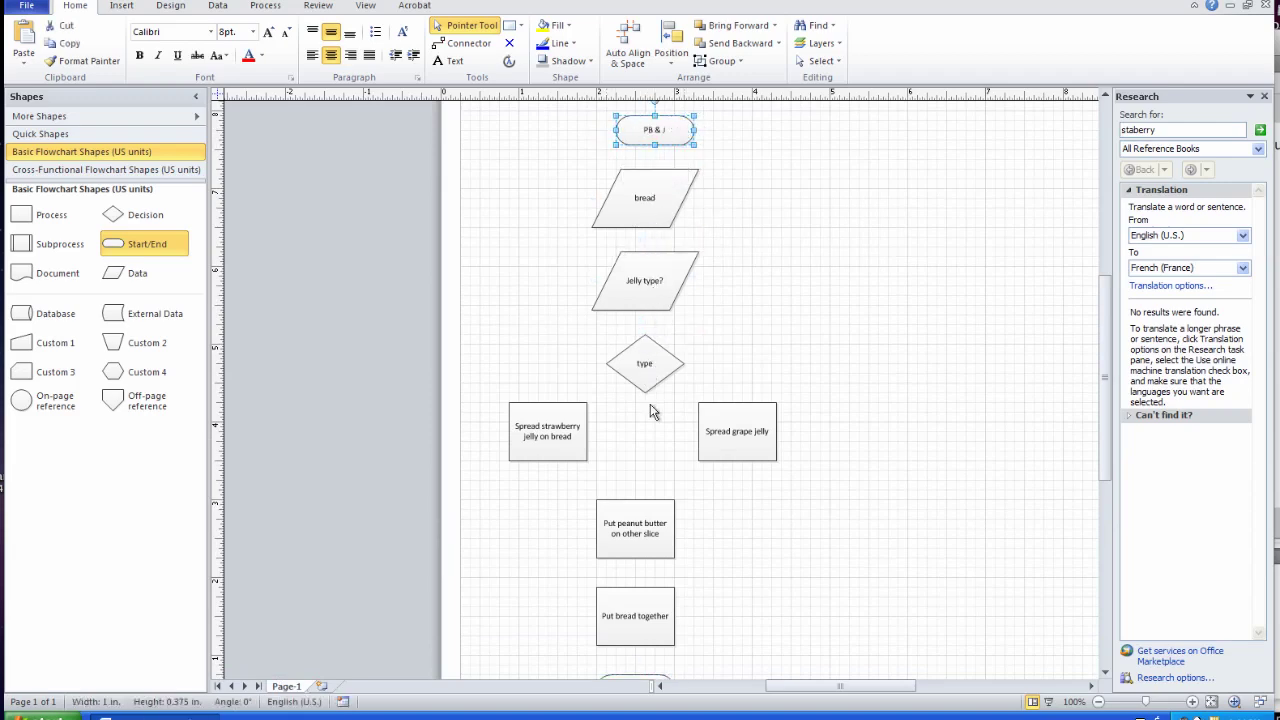
pyautogui.scroll(-3, 634, 531)
pyautogui.scroll(5, 634, 537)
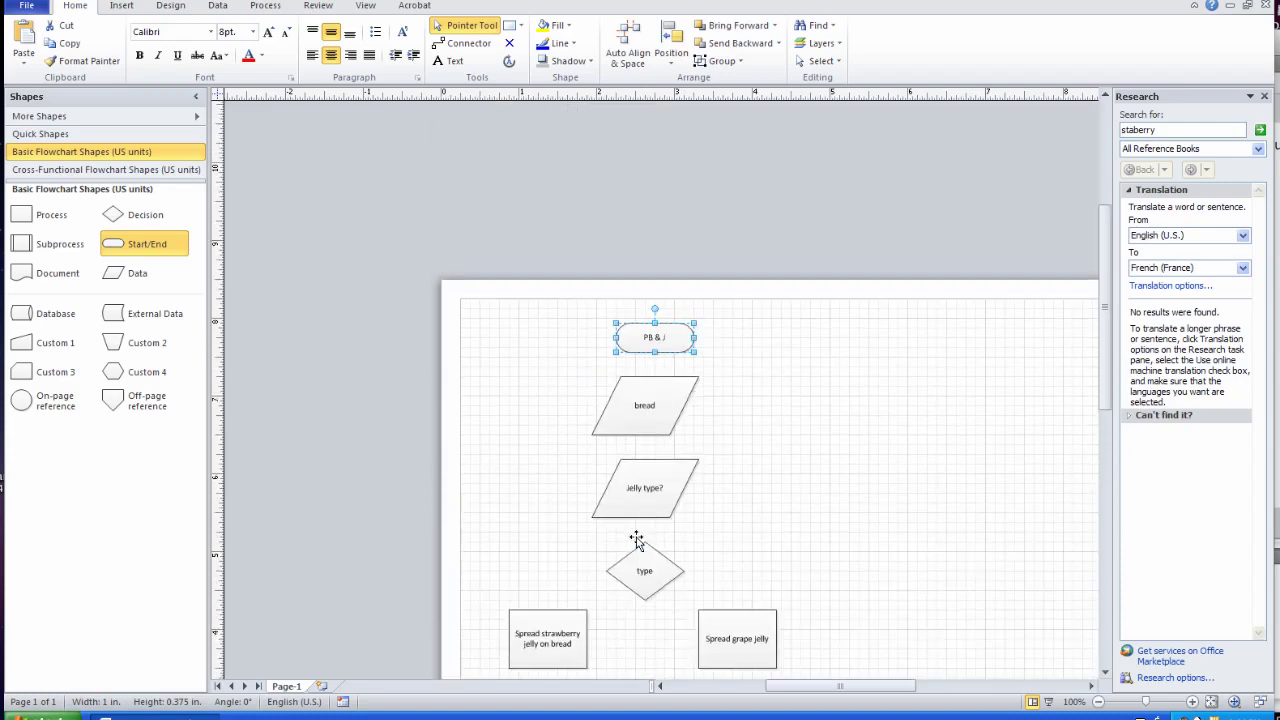
pyautogui.scroll(-1, 637, 540)
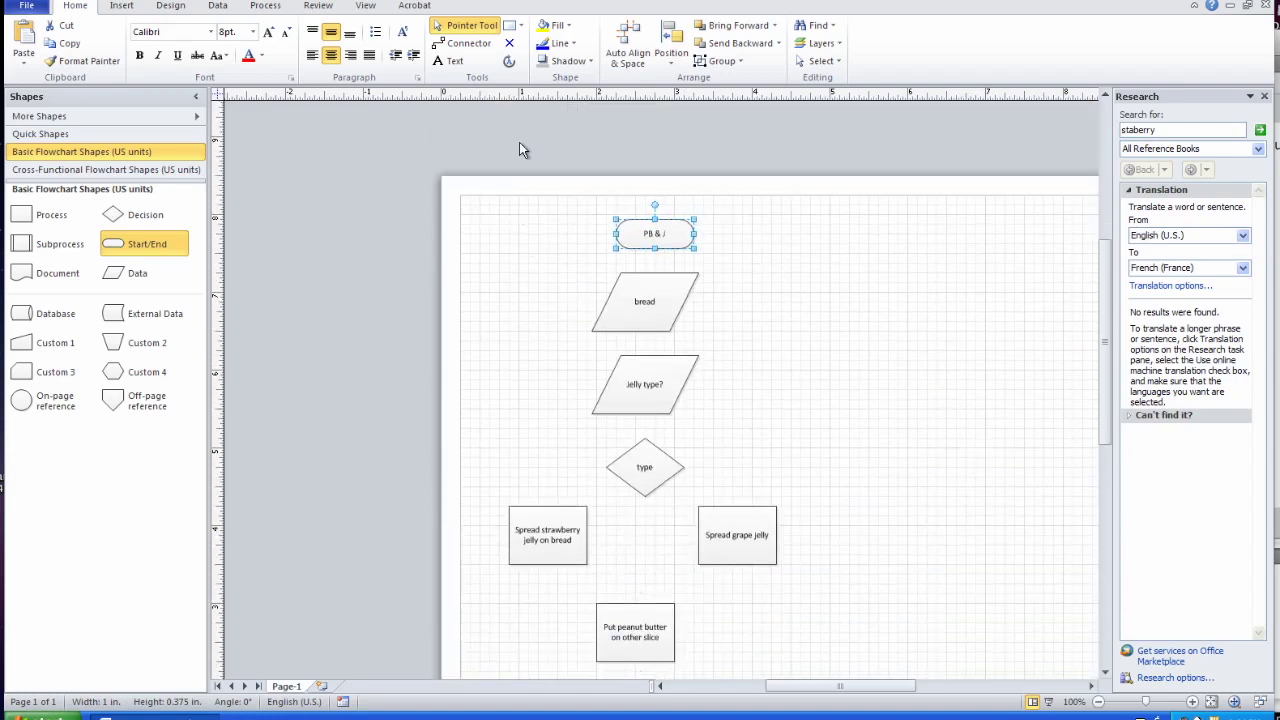
# - Connect PB & J to bread, bread to Jelly Type?, and Jelly Type? to the type decision
pyautogui.click(464, 45)
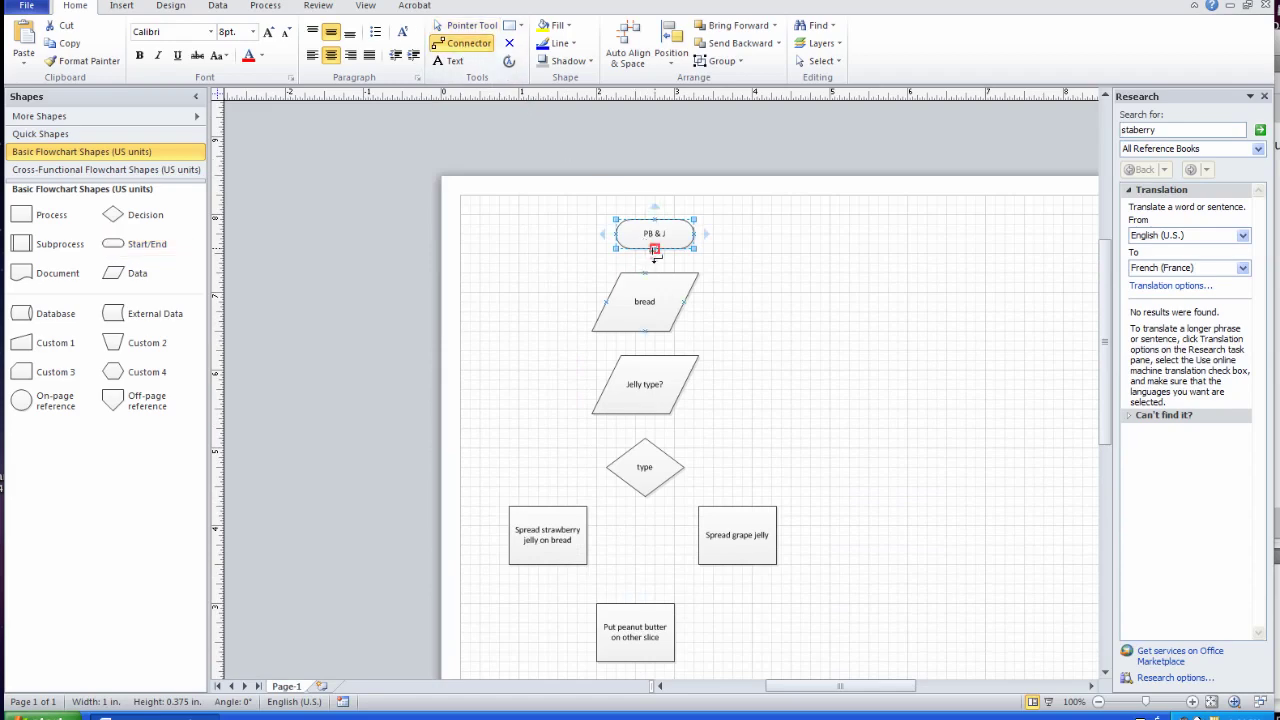
pyautogui.moveTo(654, 250); pyautogui.dragTo(654, 270)
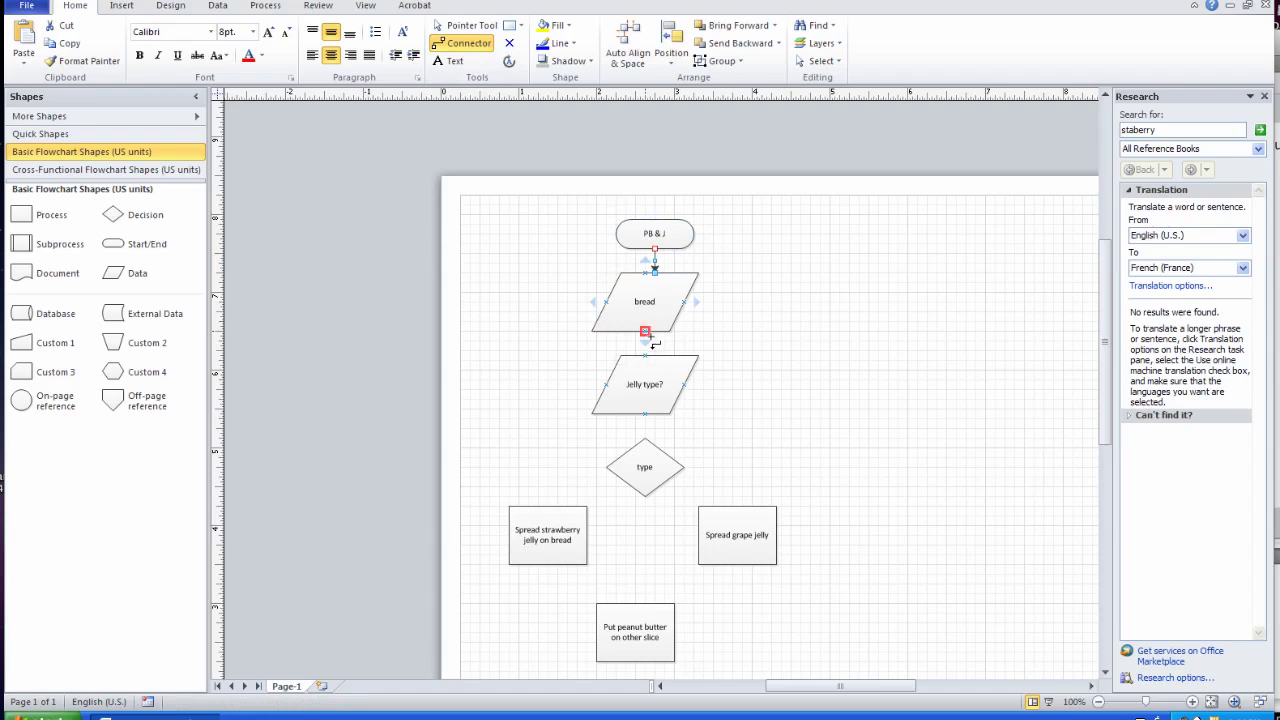
pyautogui.moveTo(651, 336); pyautogui.dragTo(645, 354)
pyautogui.moveTo(665, 247); pyautogui.dragTo(657, 244)
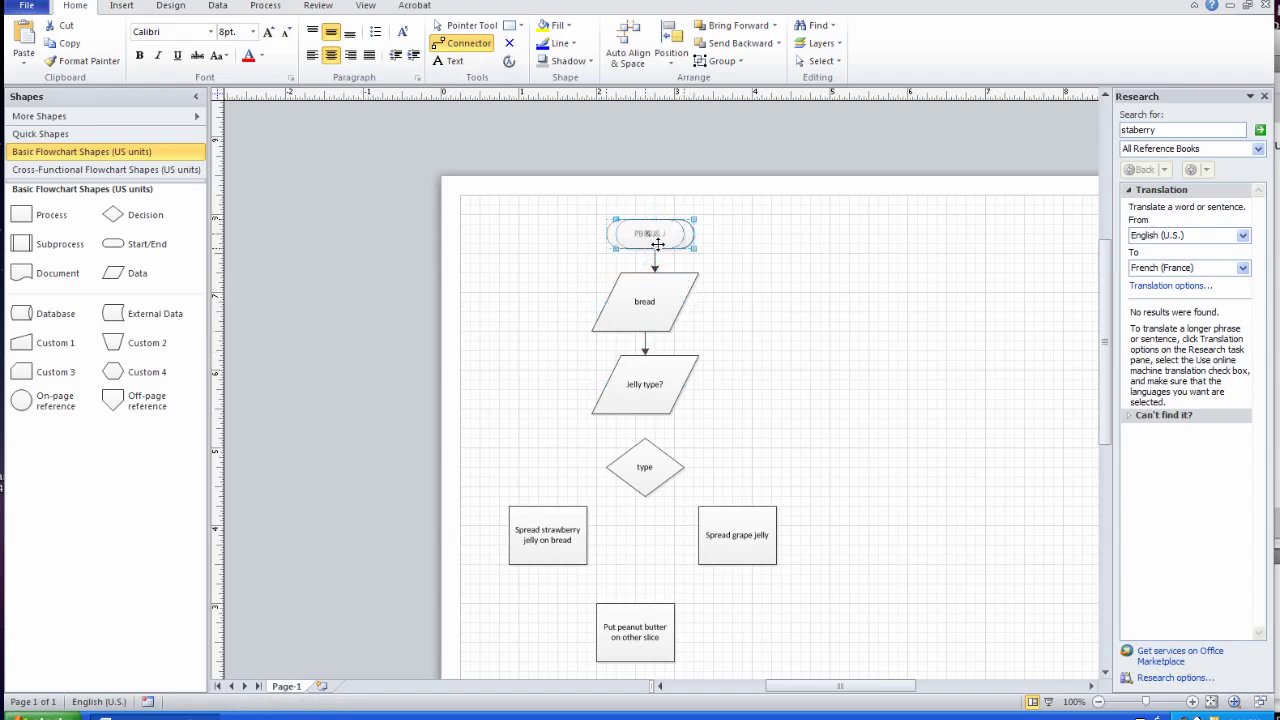
pyautogui.moveTo(658, 244); pyautogui.dragTo(648, 247)
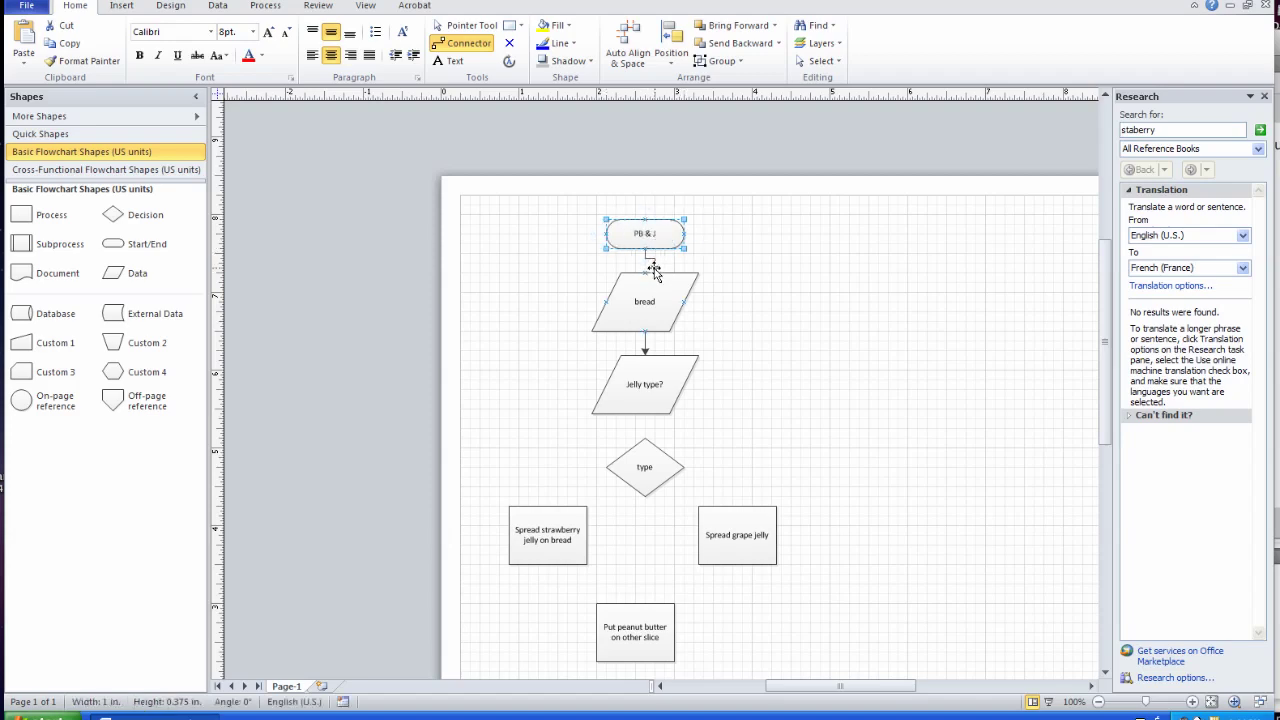
pyautogui.click(646, 264)
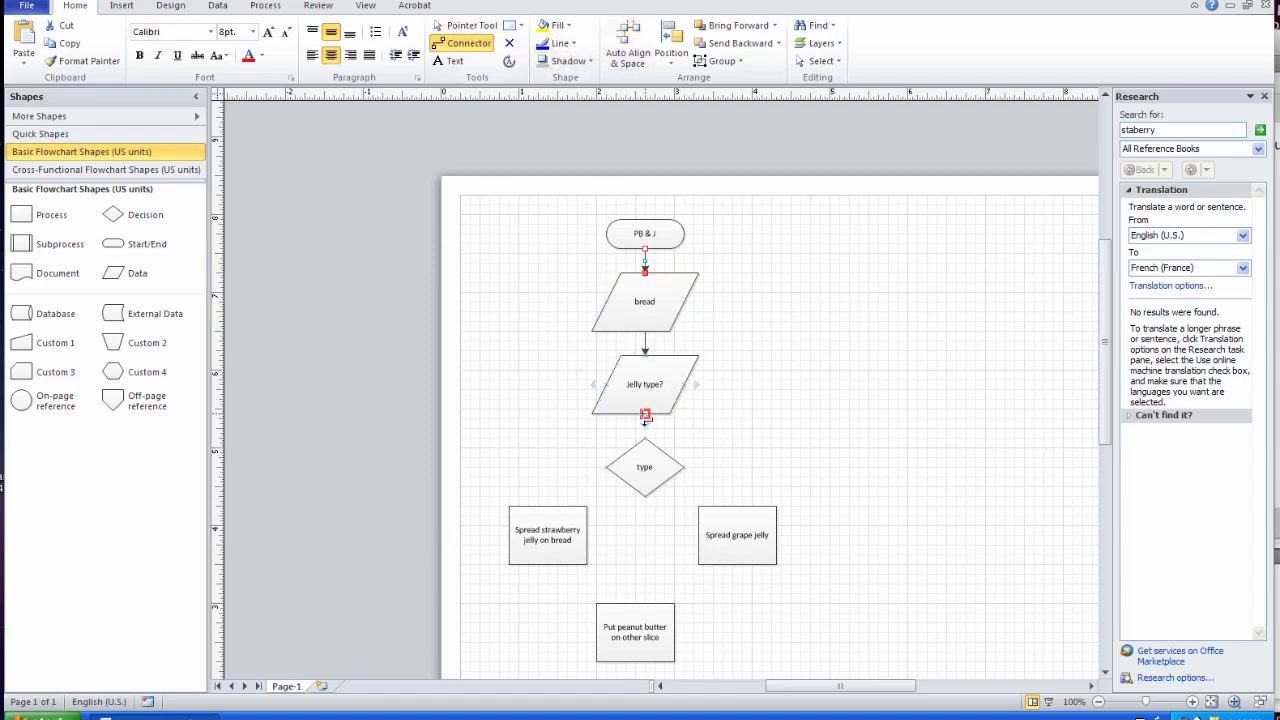
pyautogui.moveTo(645, 415); pyautogui.dragTo(738, 506)
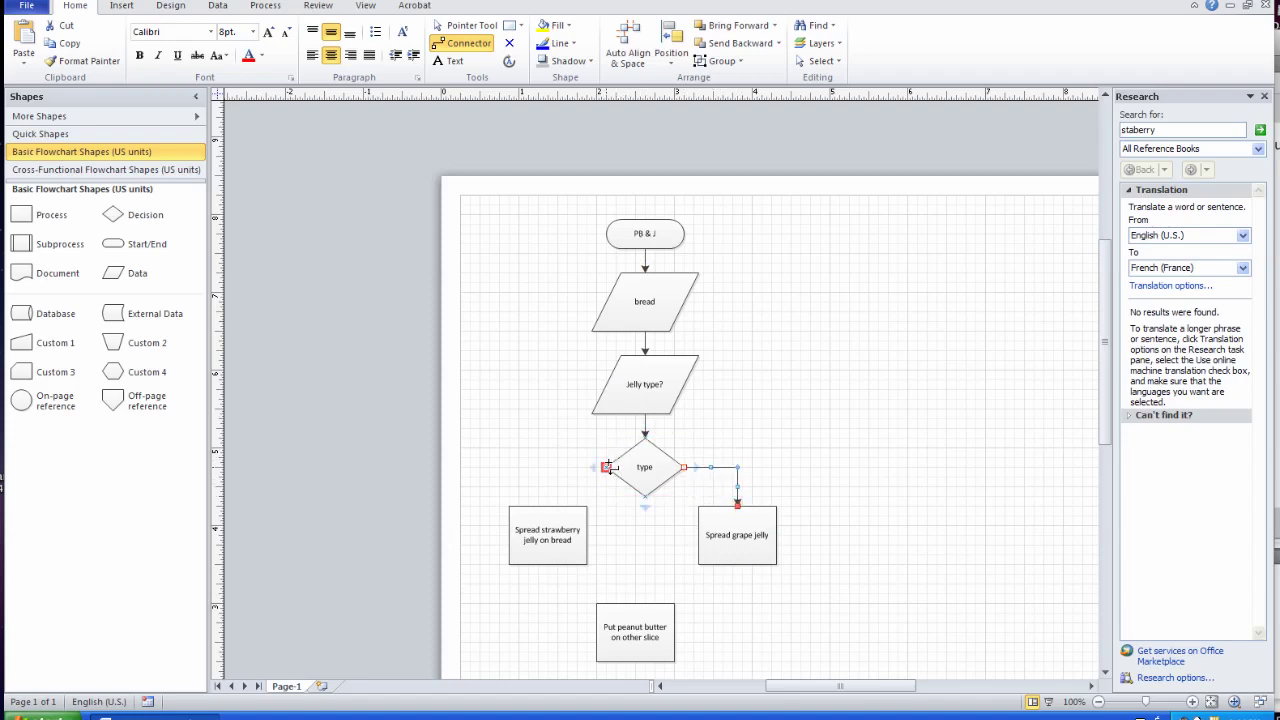
# - Connect the decision through both jelly steps to peanut butter, Put bread together, and End
pyautogui.moveTo(606, 467); pyautogui.dragTo(547, 503)
pyautogui.scroll(-3, 685, 515)
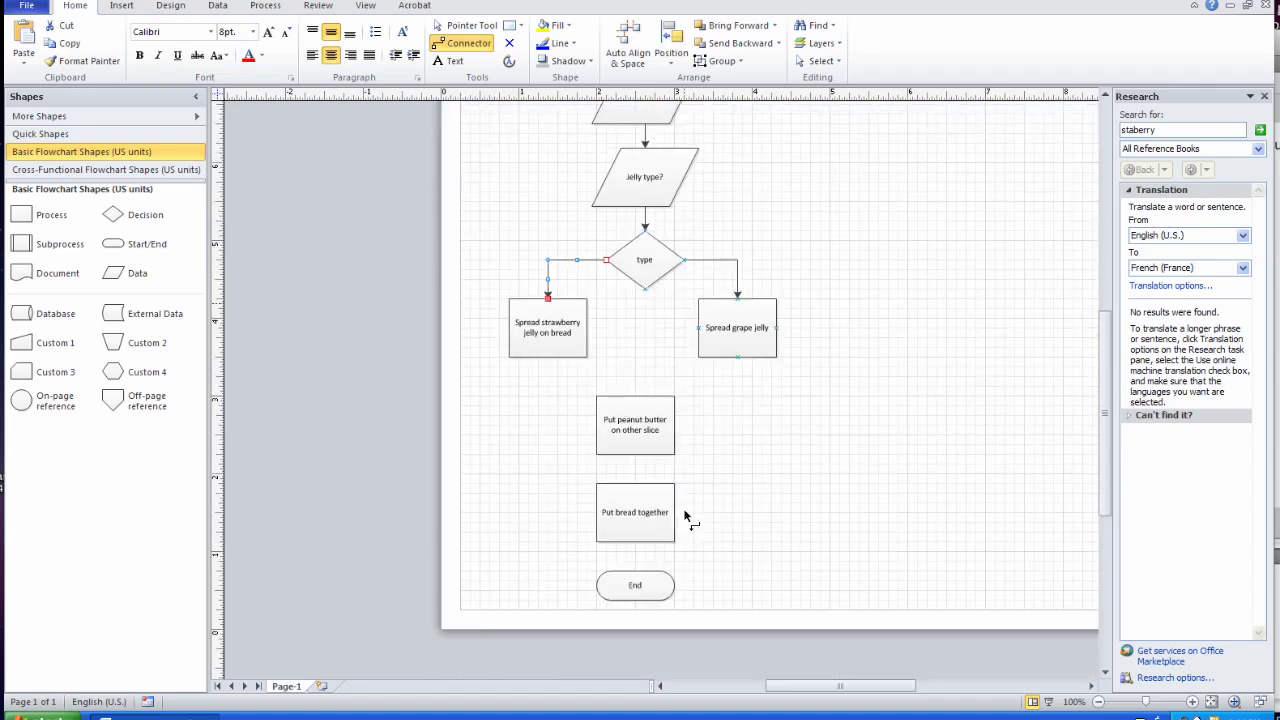
pyautogui.moveTo(548, 358); pyautogui.dragTo(635, 395)
pyautogui.moveTo(738, 358); pyautogui.dragTo(635, 395)
pyautogui.scroll(-2, 642, 428)
pyautogui.scroll(-1, 642, 428)
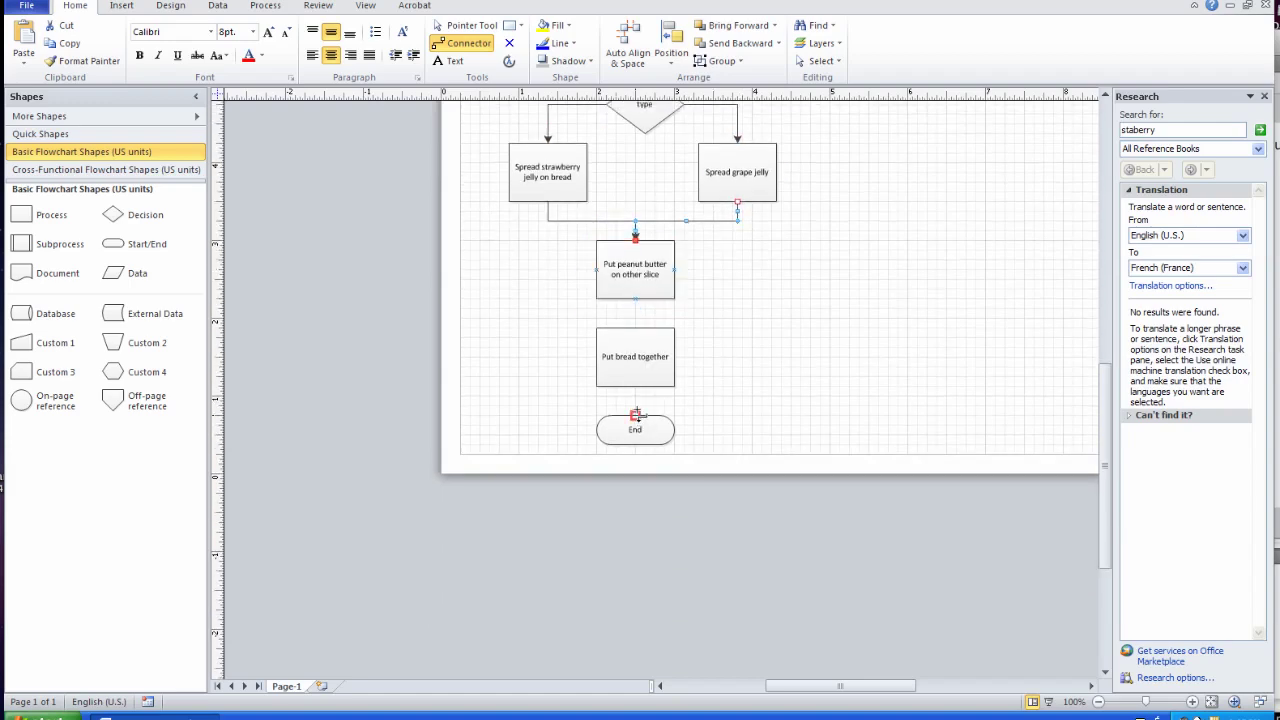
pyautogui.moveTo(635, 301); pyautogui.dragTo(635, 329)
pyautogui.moveTo(635, 387); pyautogui.dragTo(635, 415)
pyautogui.scroll(7, 777, 348)
pyautogui.scroll(-3, 777, 348)
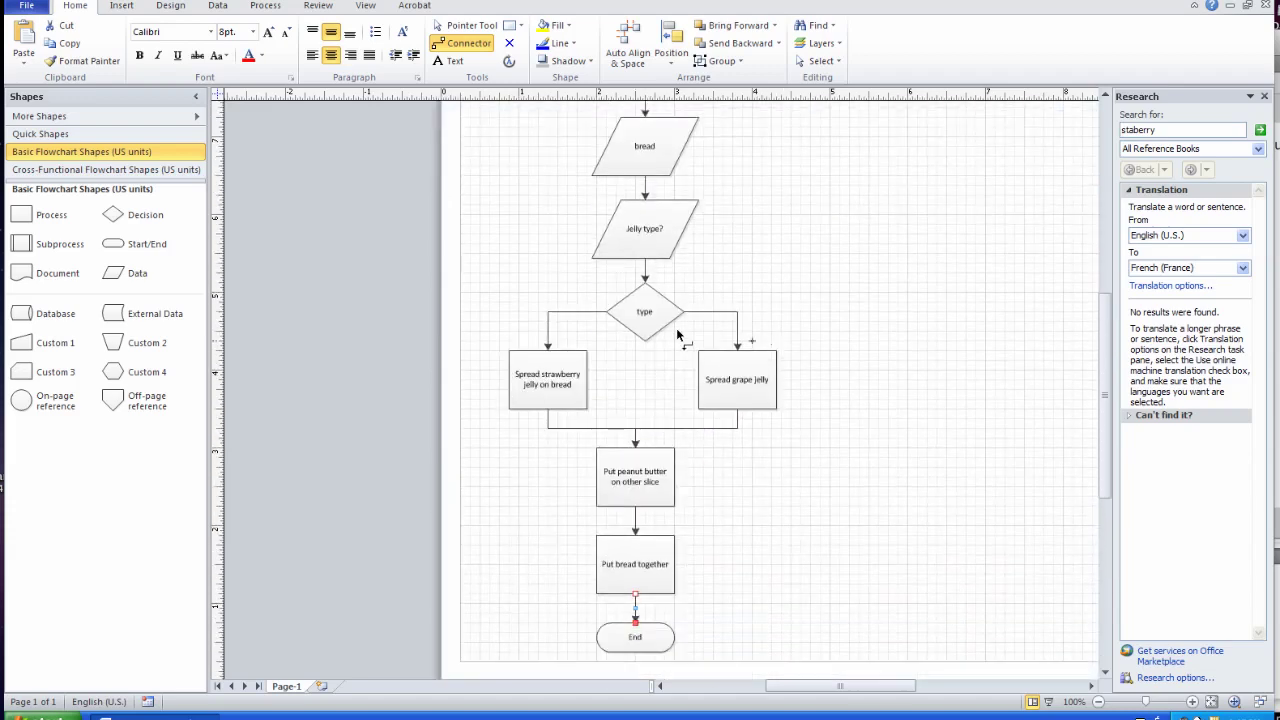
# - Save the drawing as 'PB&J' in a new 'Logic' folder under My Documents
pyautogui.click(135, 0)
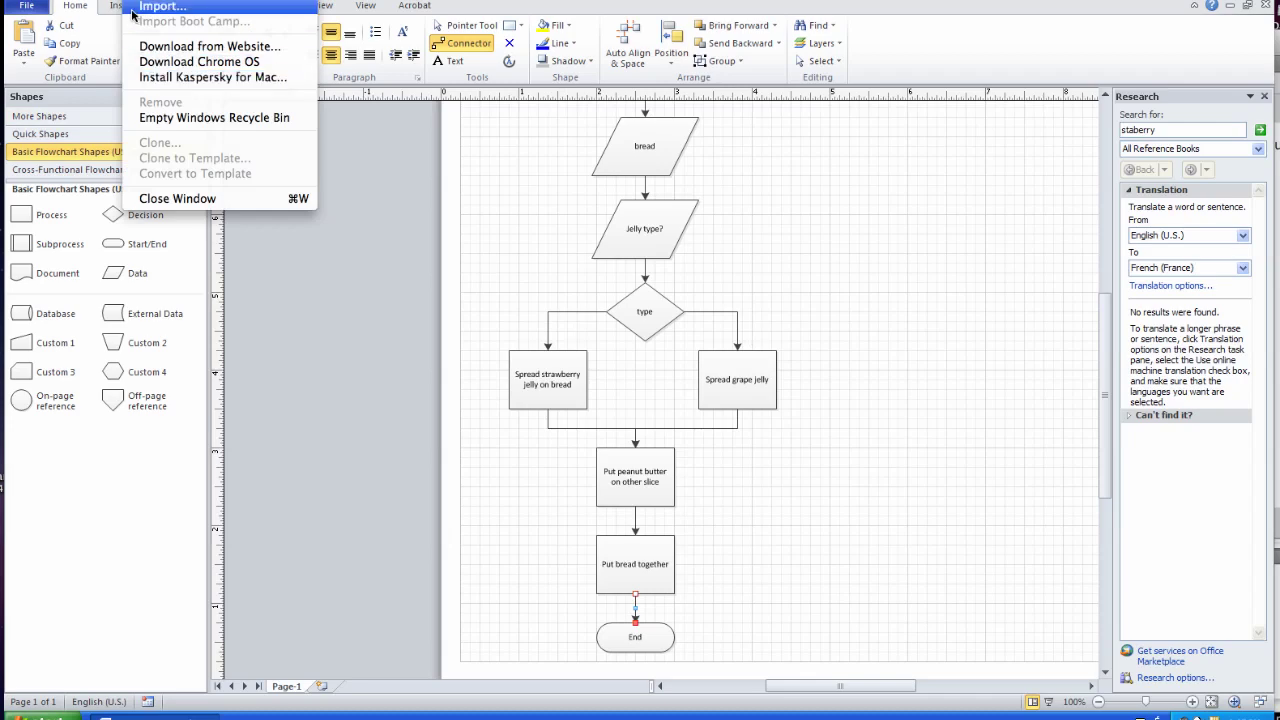
pyautogui.click(296, 257)
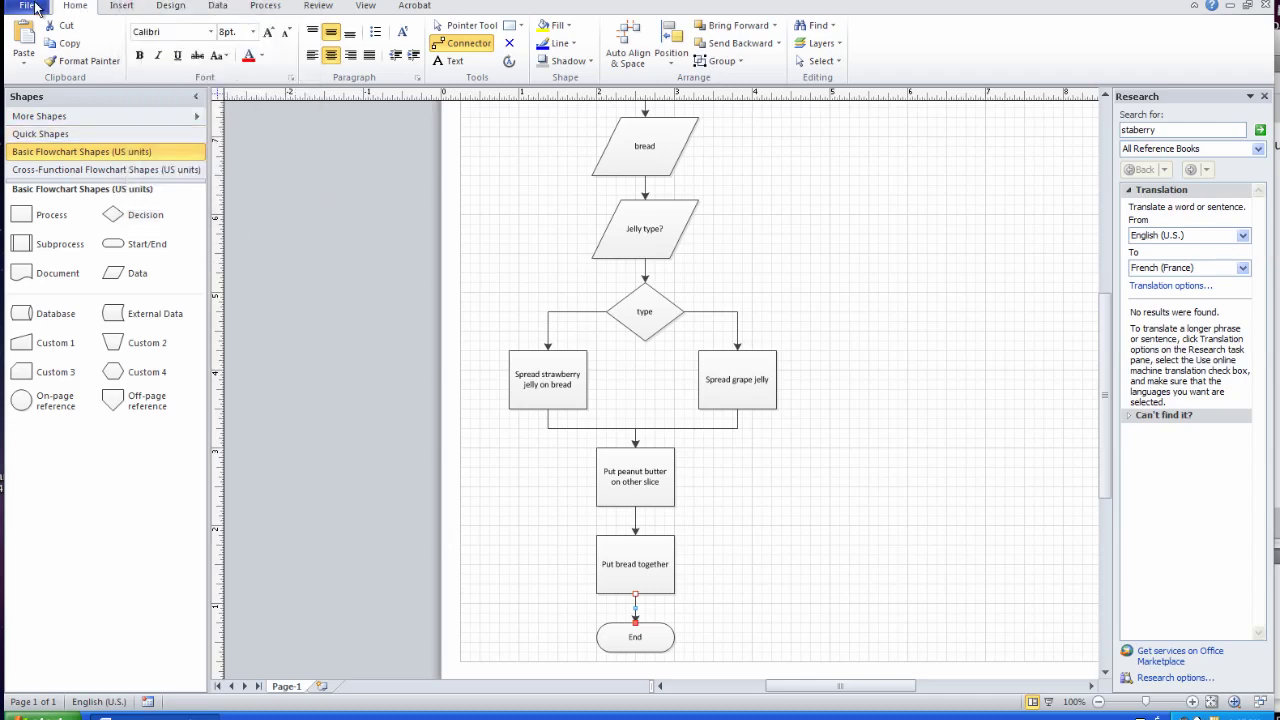
pyautogui.click(28, 6)
pyautogui.click(50, 32)
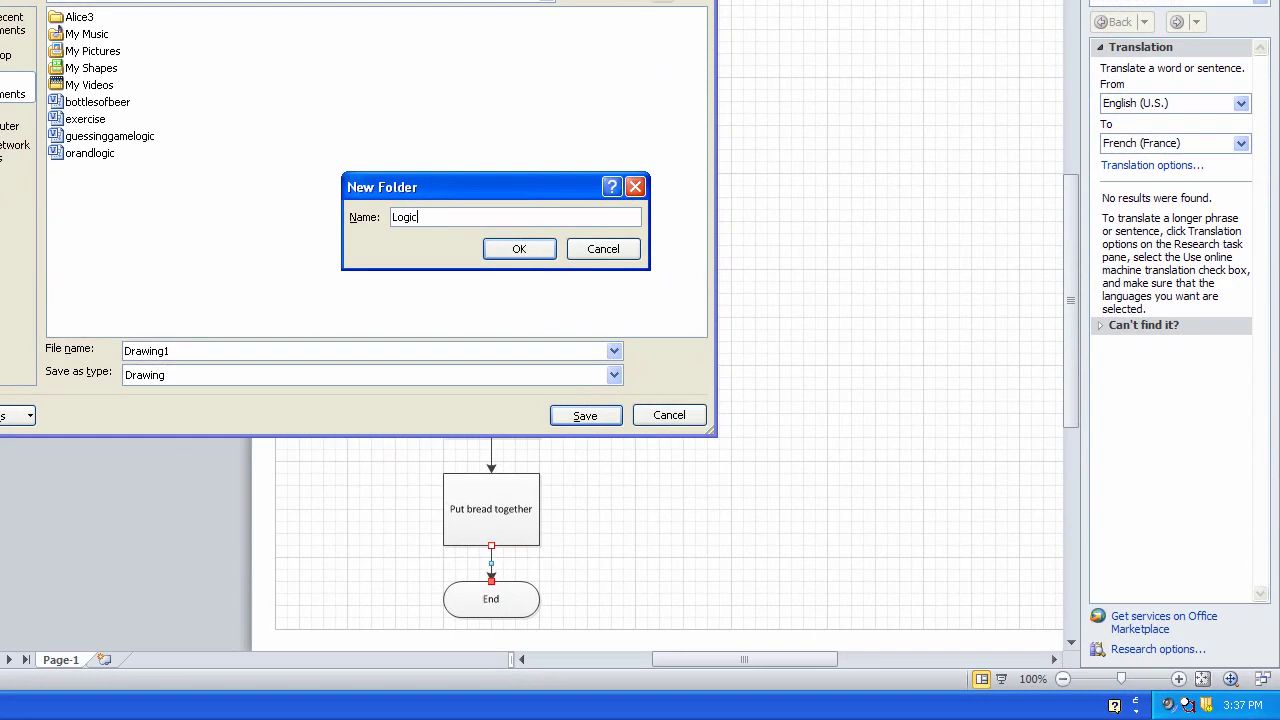
pyautogui.click(540, 249)
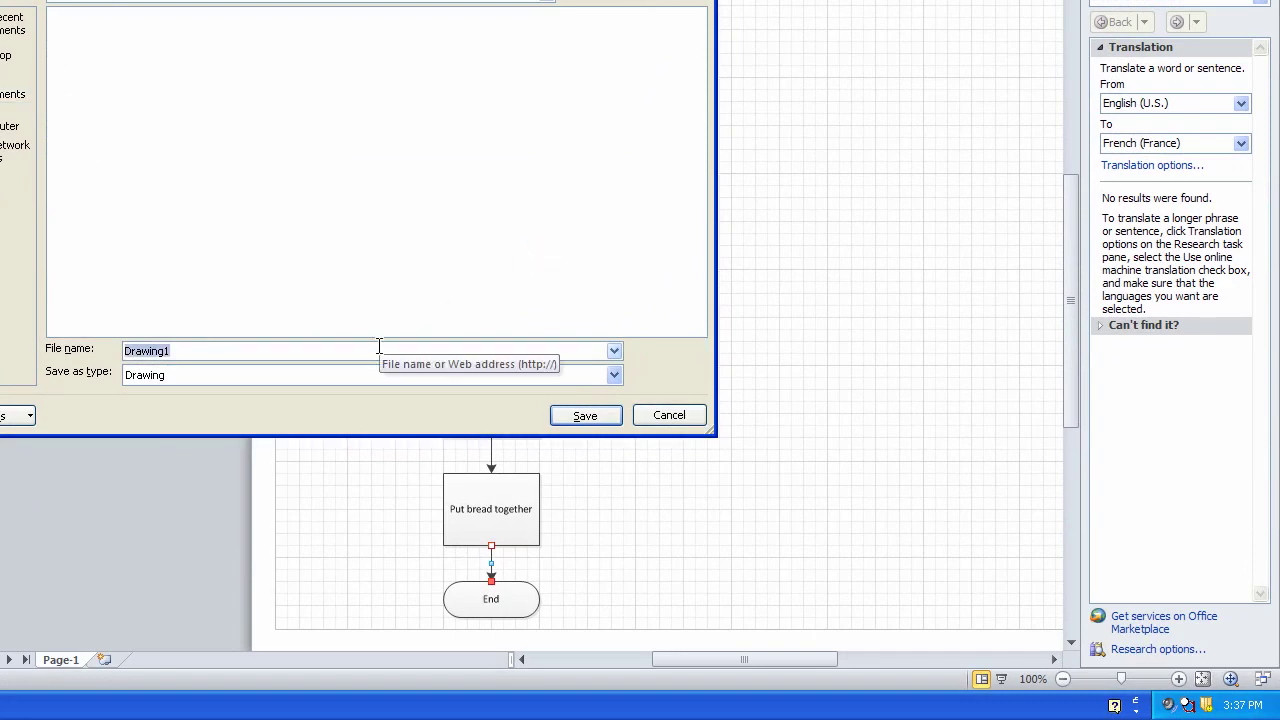
pyautogui.write('PB')
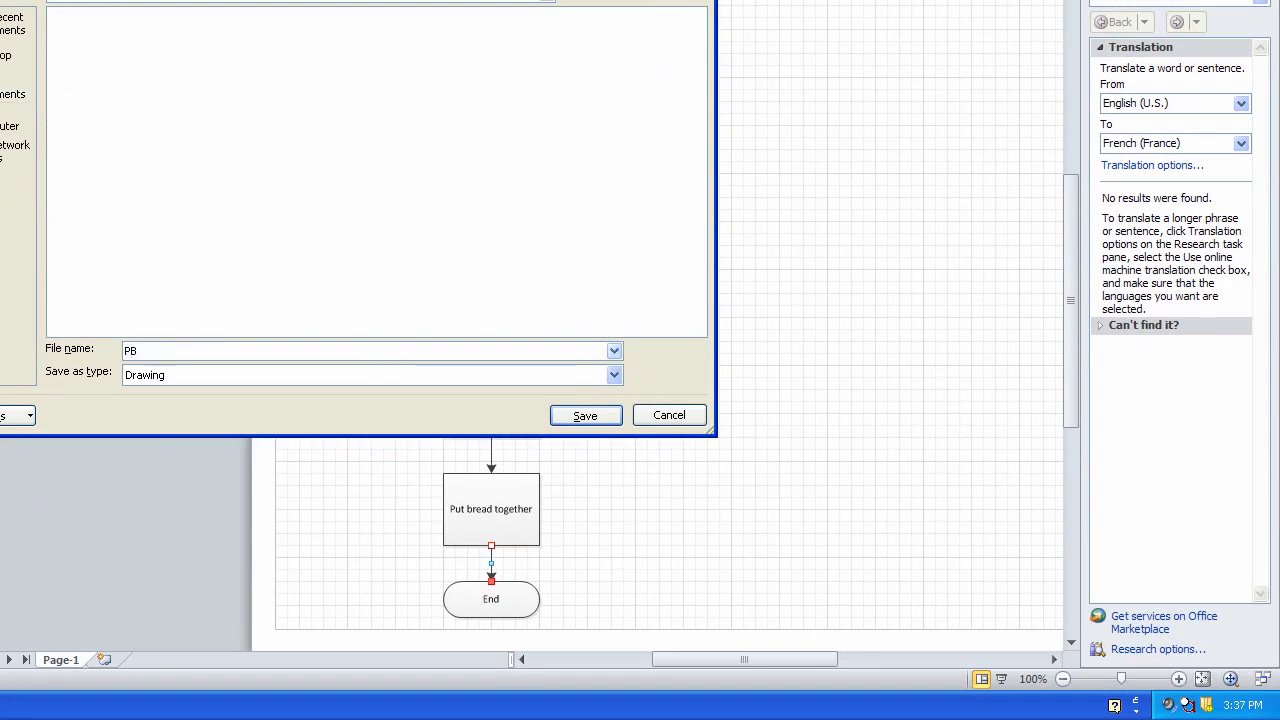
pyautogui.write('&J')
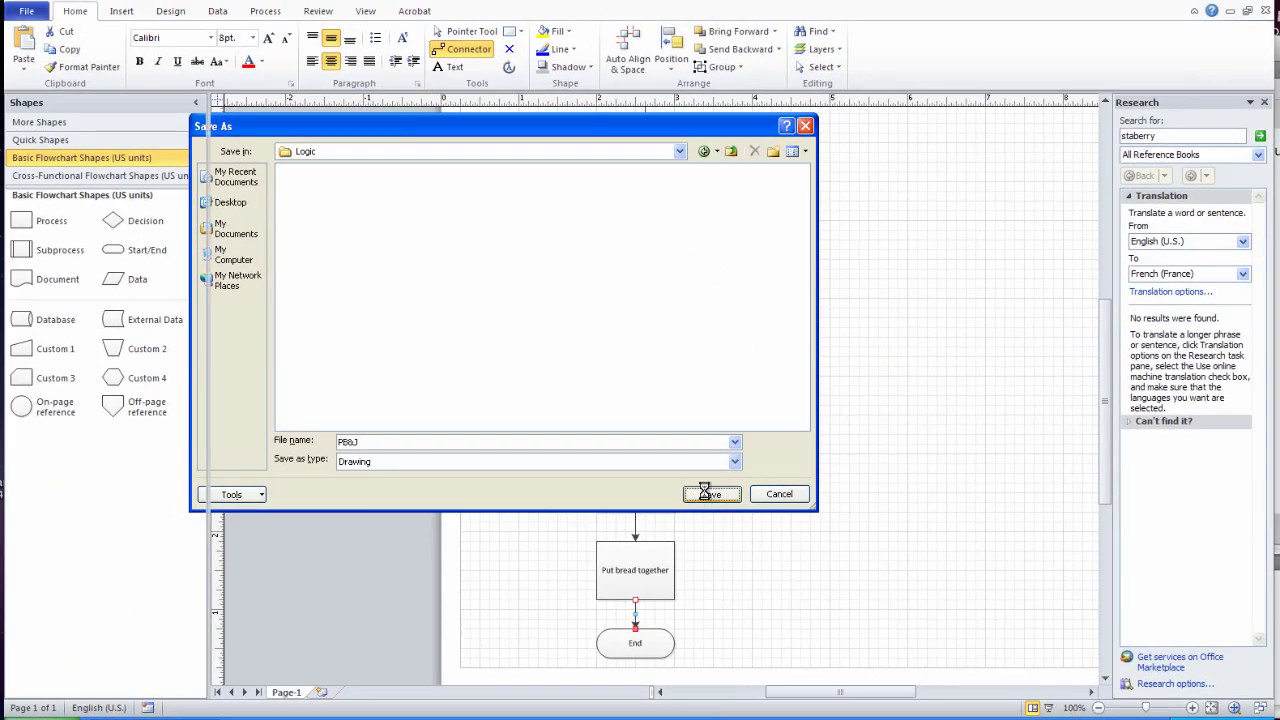
pyautogui.click(585, 415)
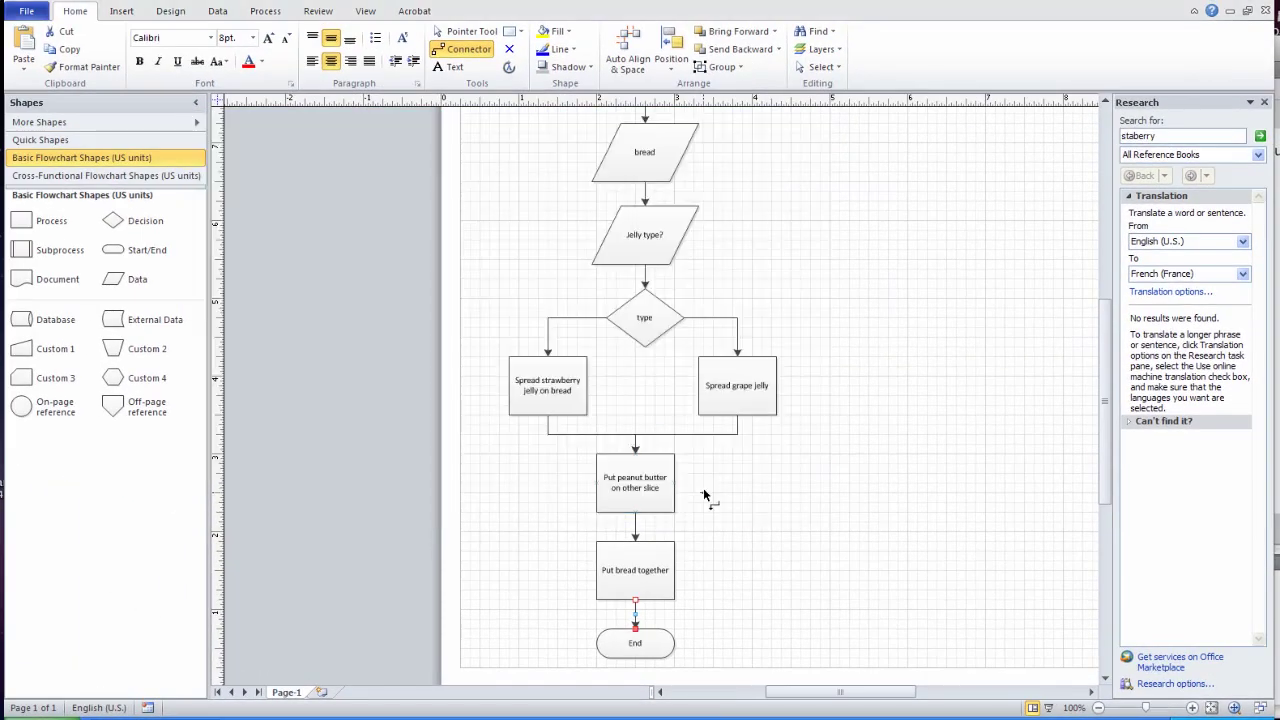
# - Print the flowchart using the Adobe PDF printer
pyautogui.click(27, 14)
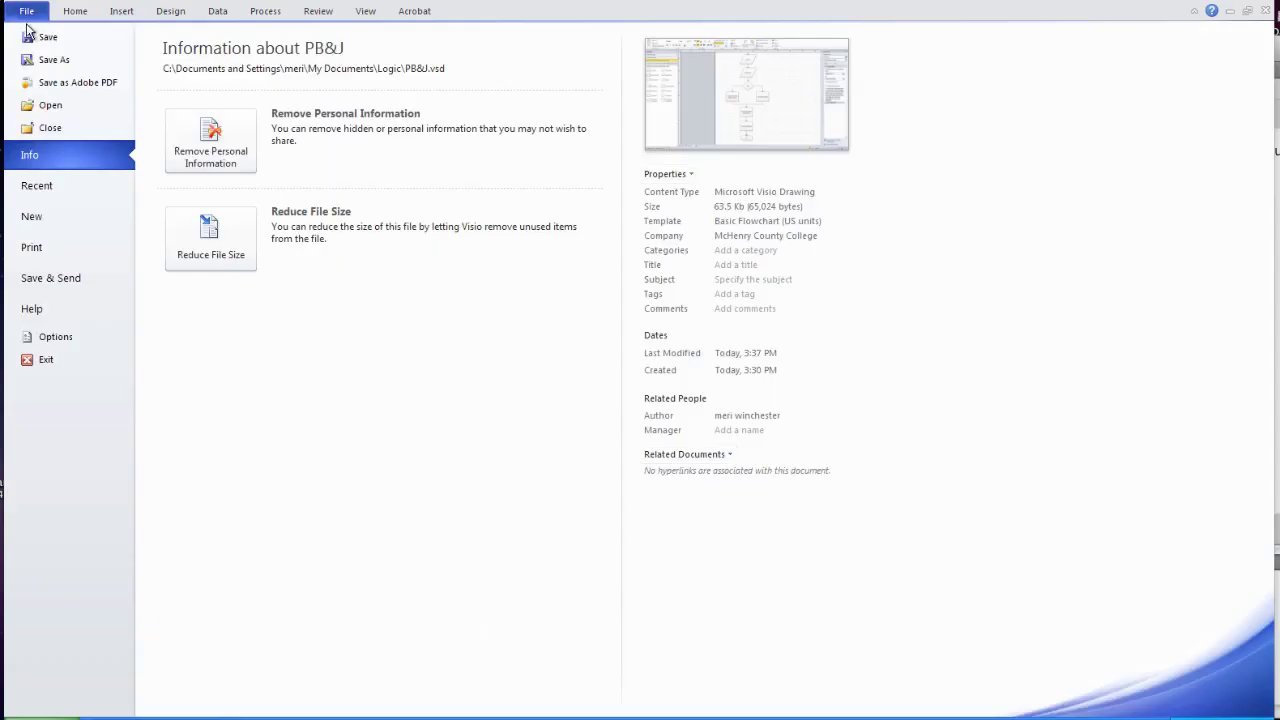
pyautogui.click(32, 246)
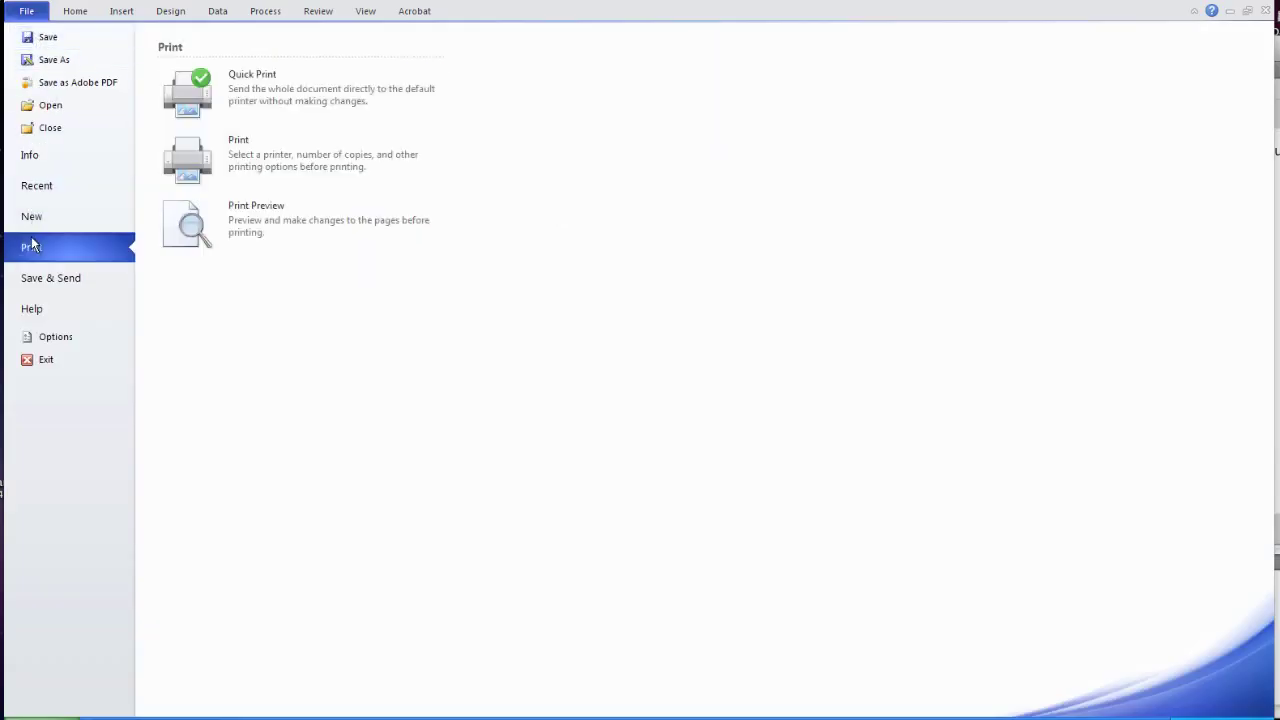
pyautogui.click(187, 158)
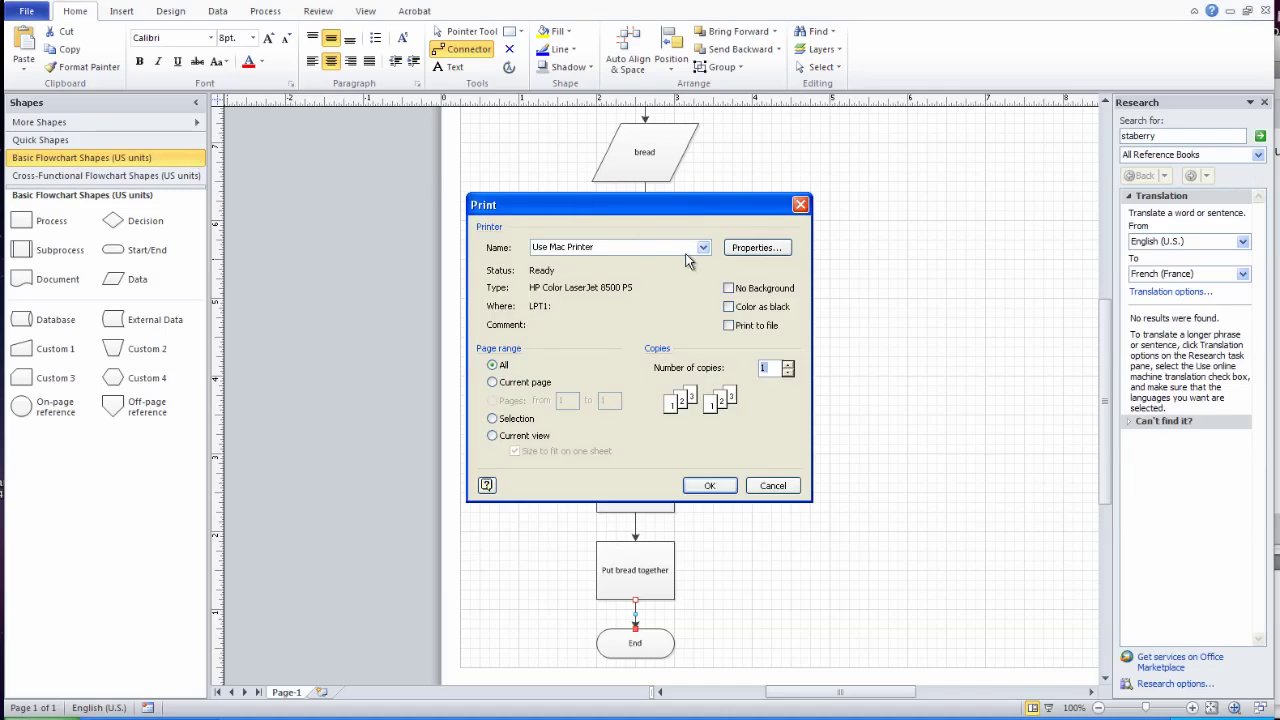
pyautogui.click(699, 253)
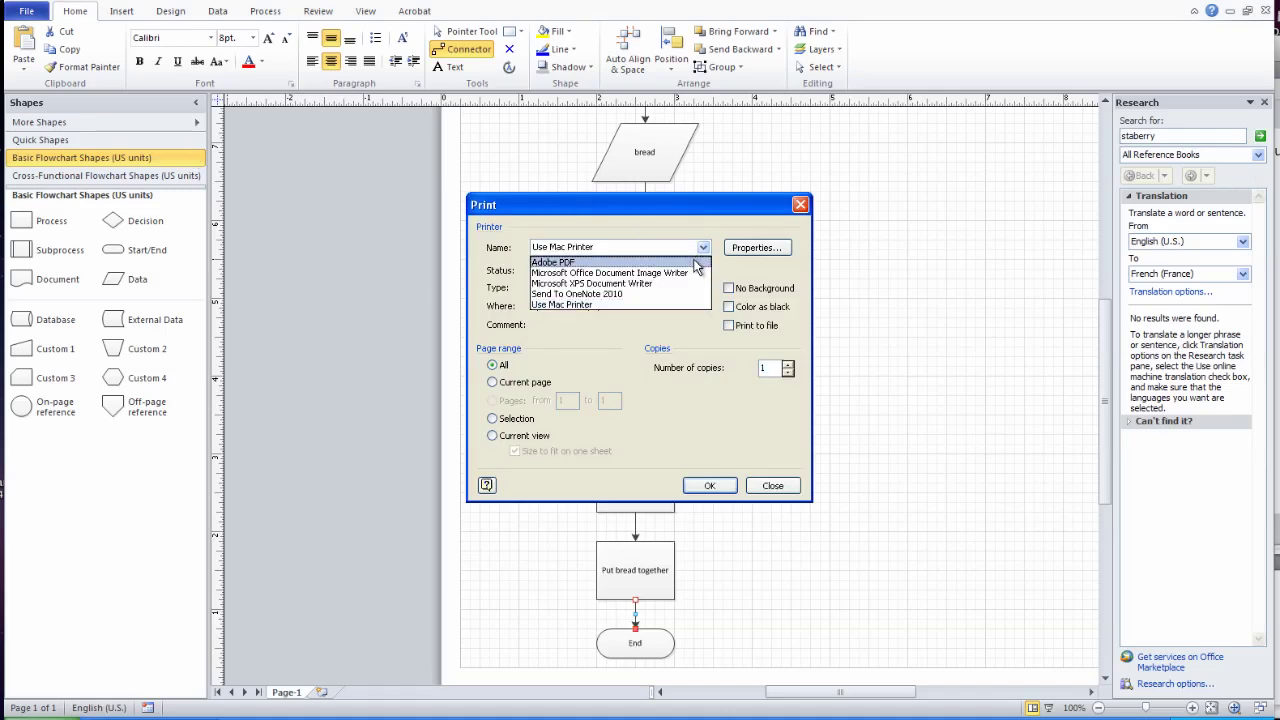
pyautogui.click(697, 264)
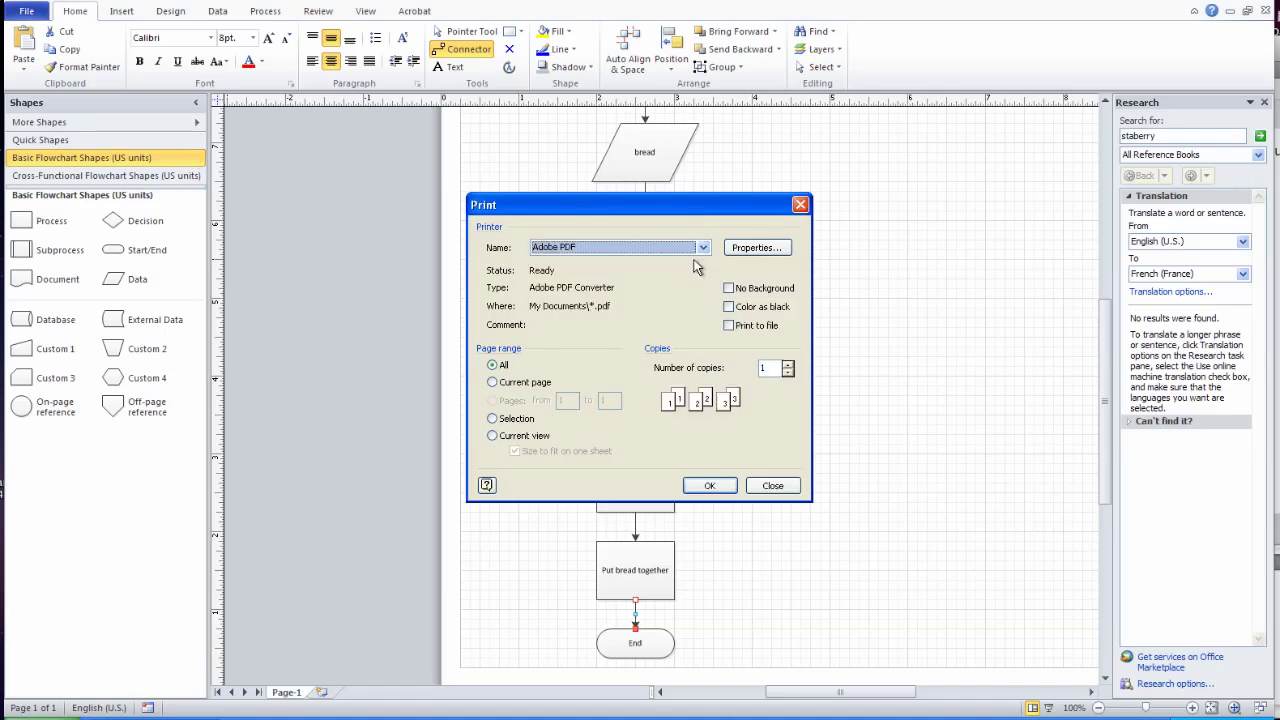
pyautogui.click(710, 486)
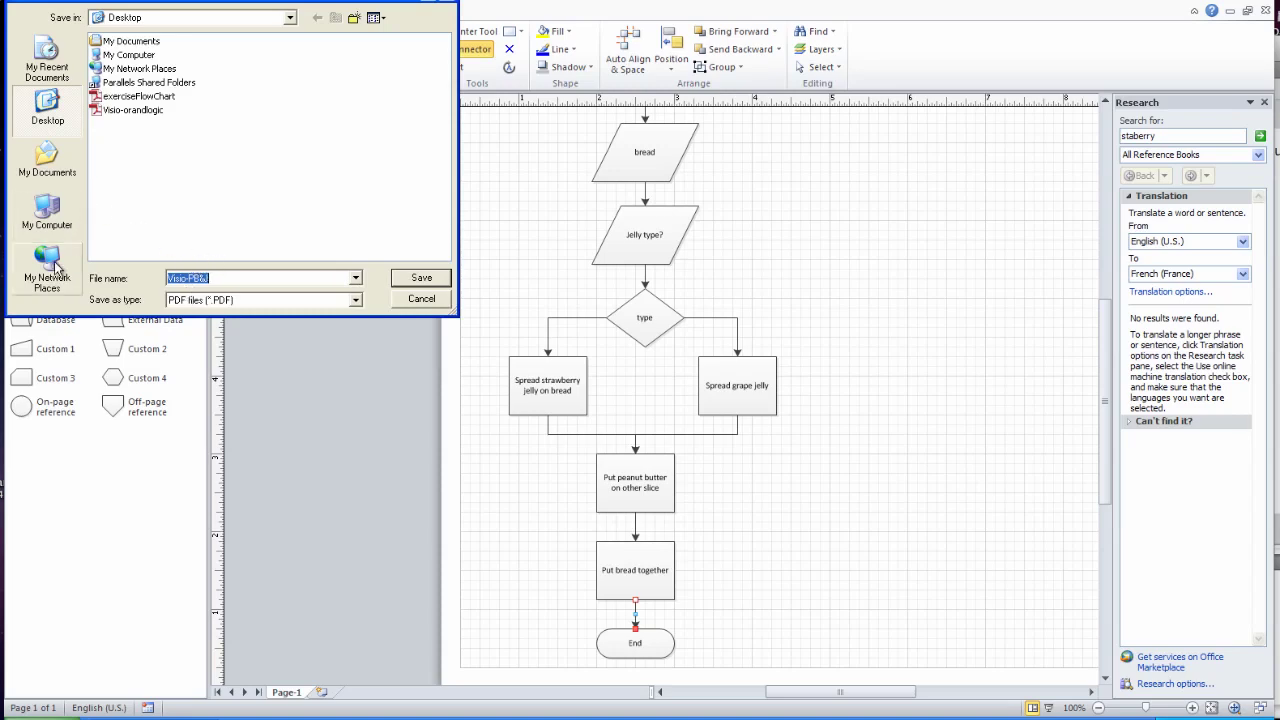
# - Save the PDF as Visio-PBJ.pdf in the My Documents\Logic folder
pyautogui.click(78, 156)
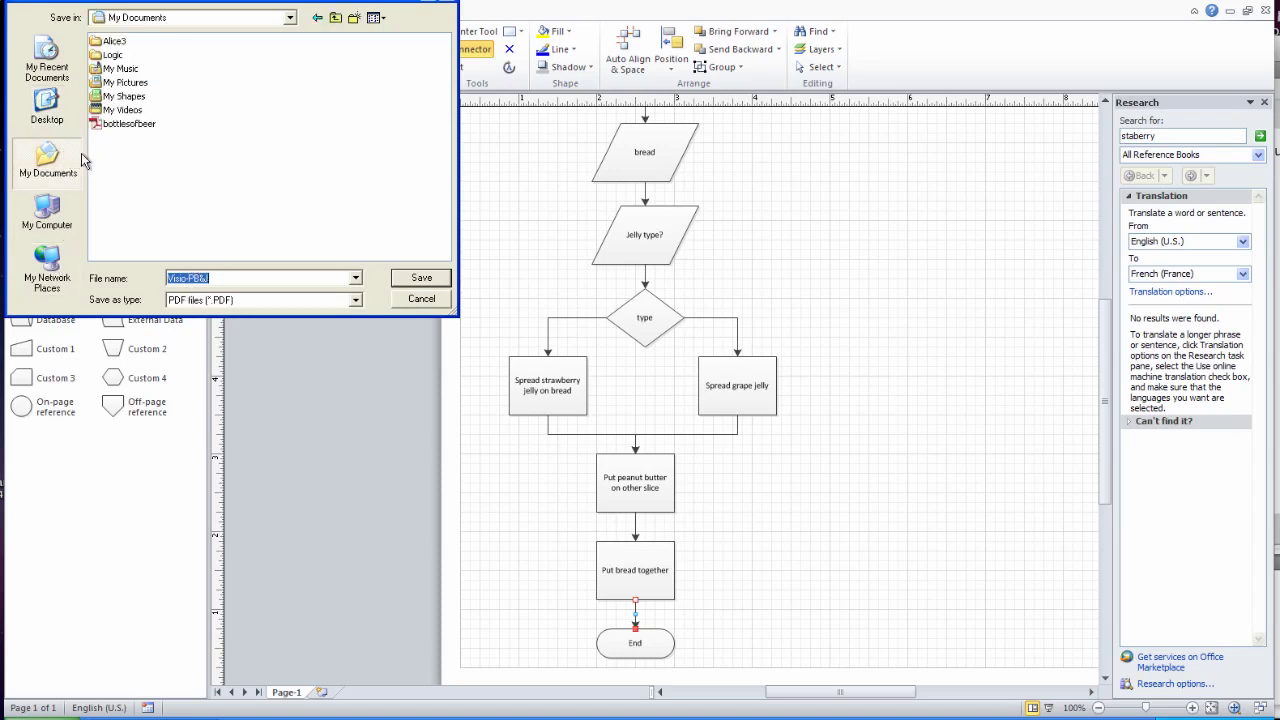
pyautogui.doubleClick(116, 55)
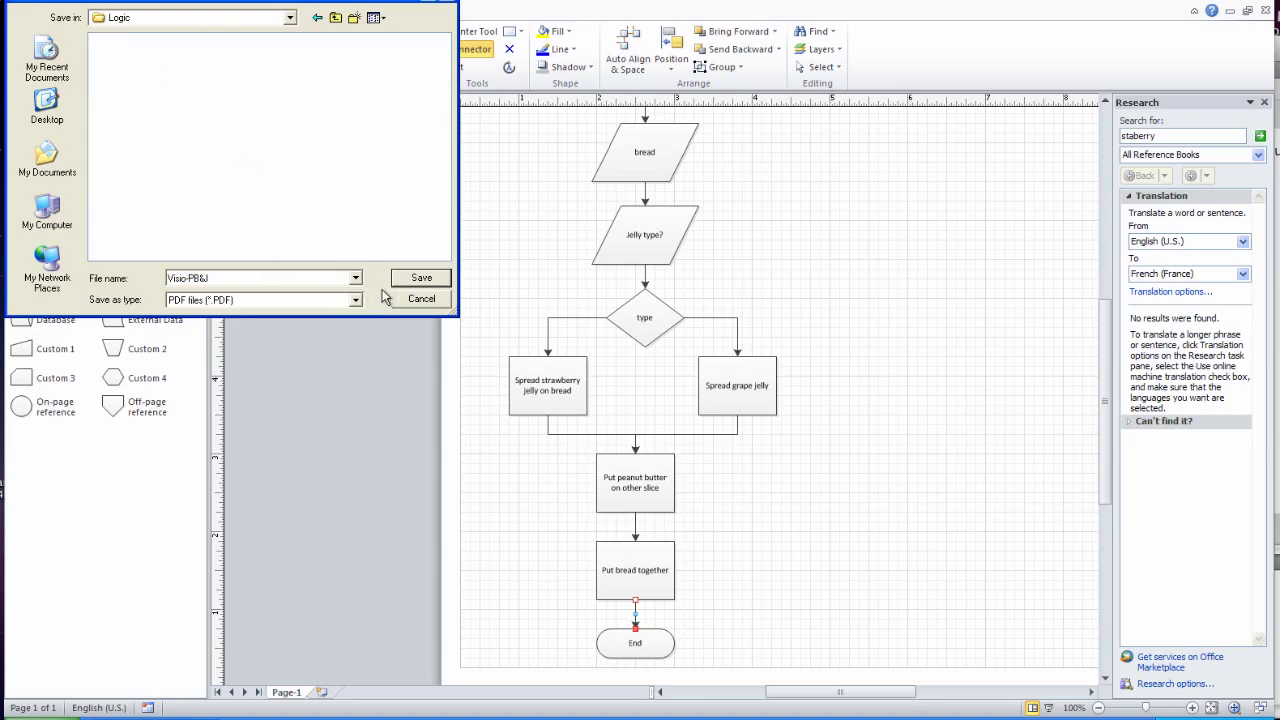
pyautogui.click(419, 278)
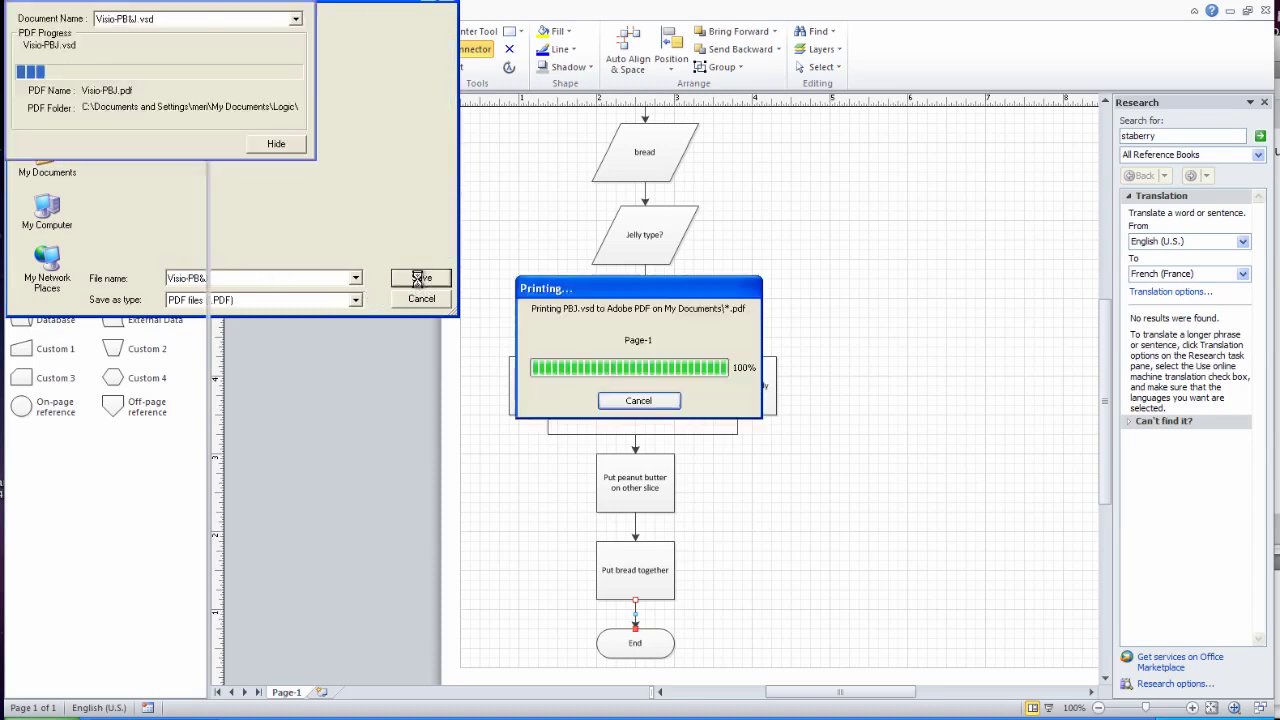